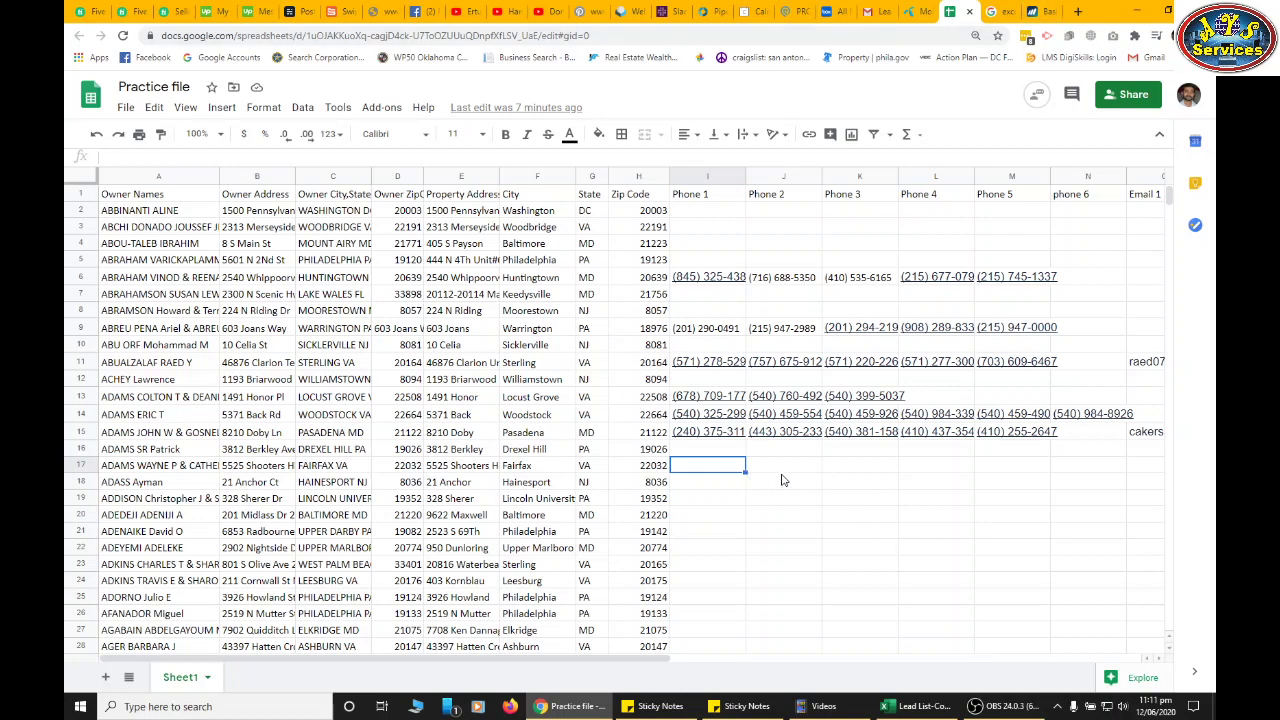
# Enter =SUM(H17:H28) in J17 to total those Zip Codes, giving 230375
pyautogui.click(780, 470)
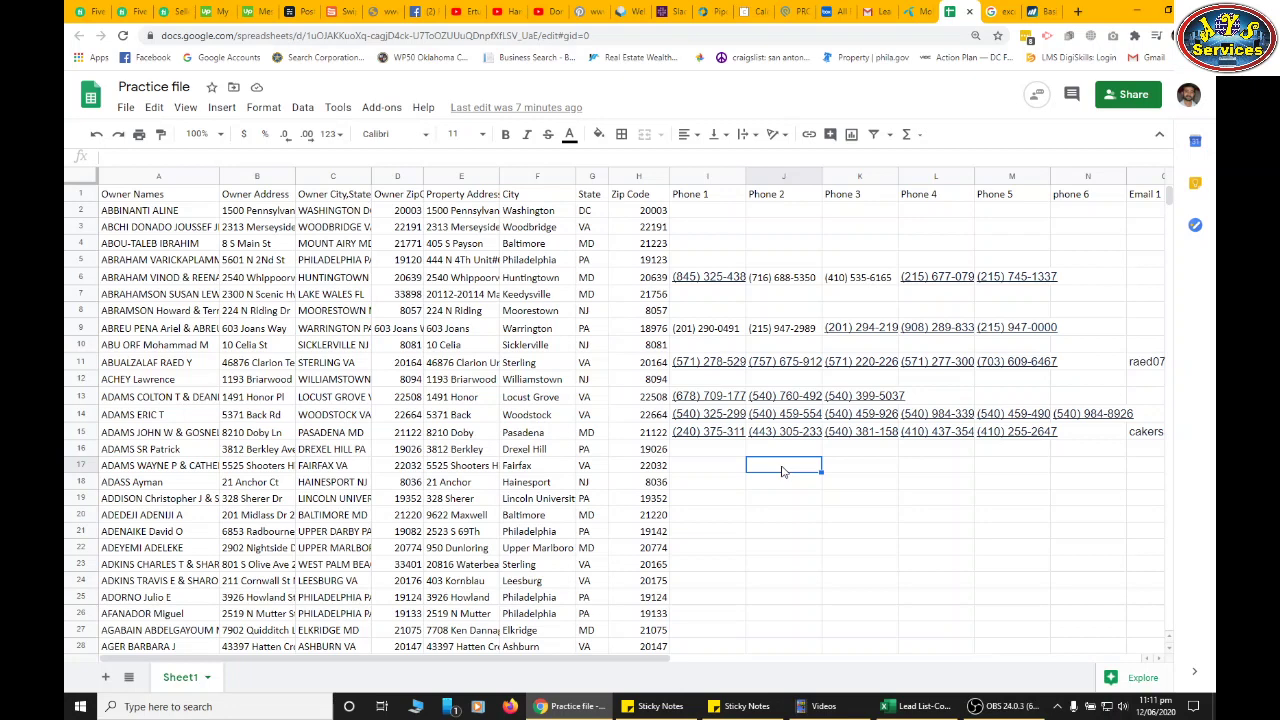
pyautogui.write('=')
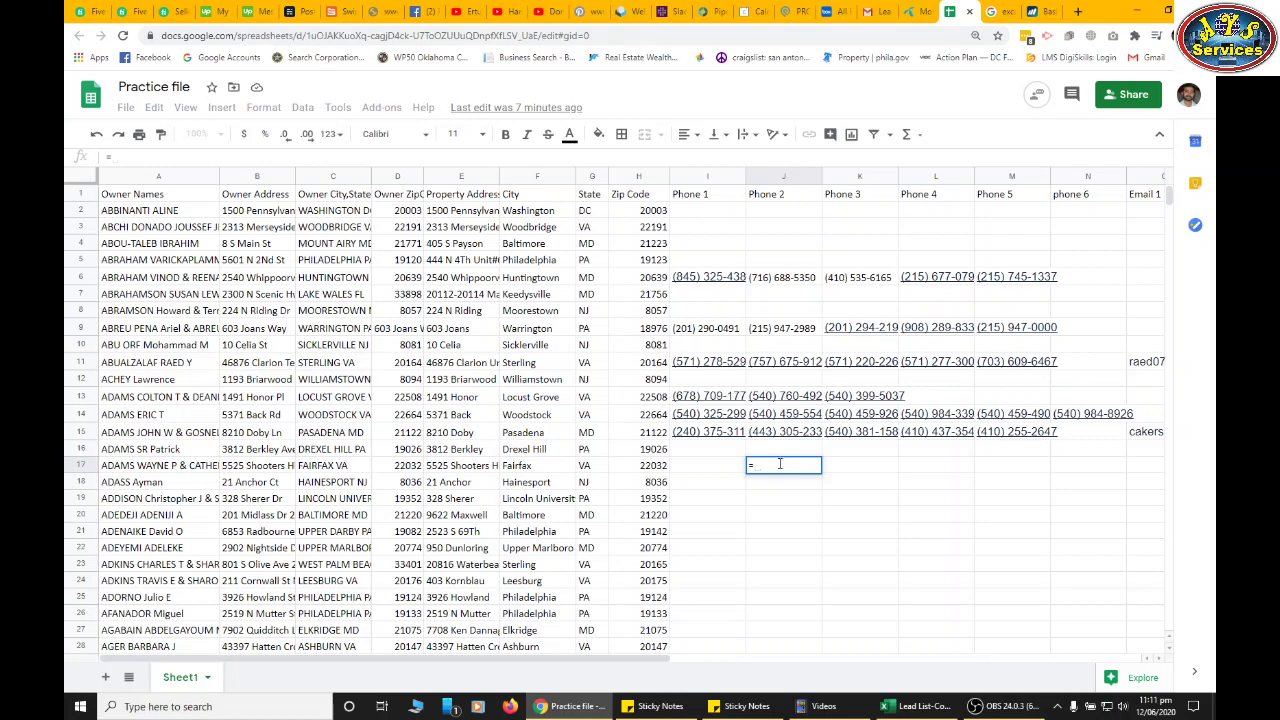
pyautogui.write('sum')
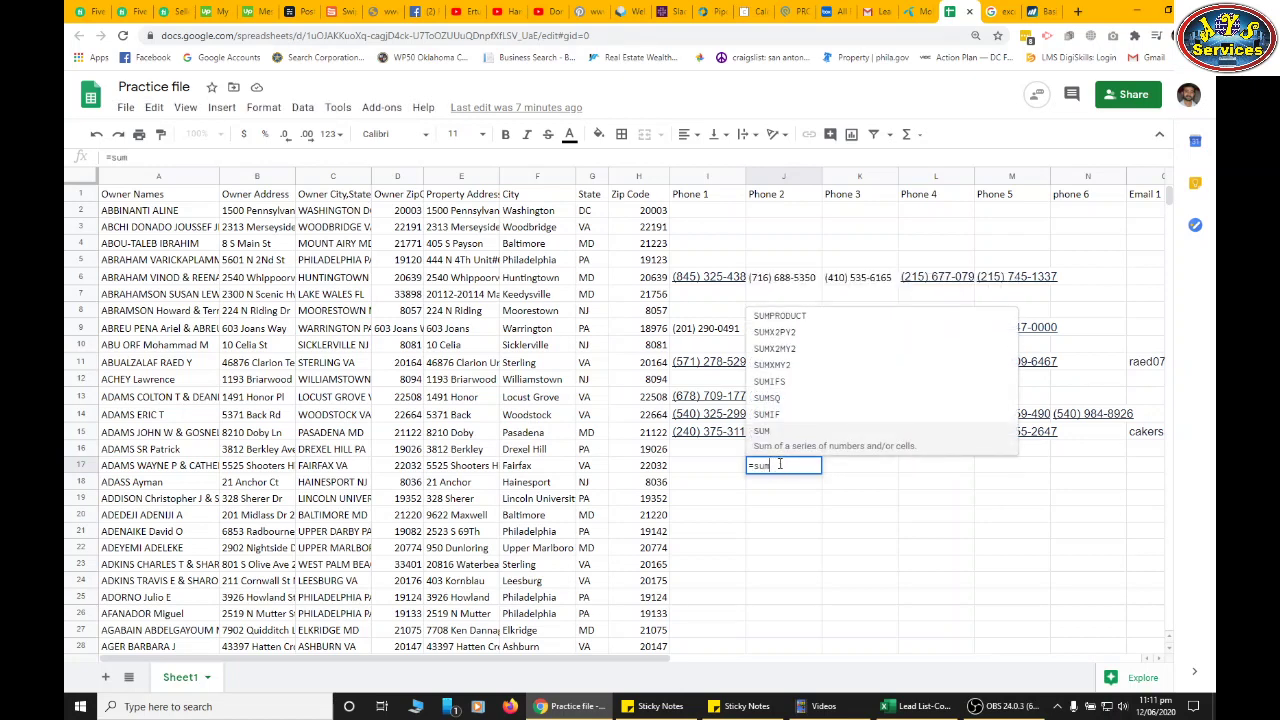
pyautogui.write('(')
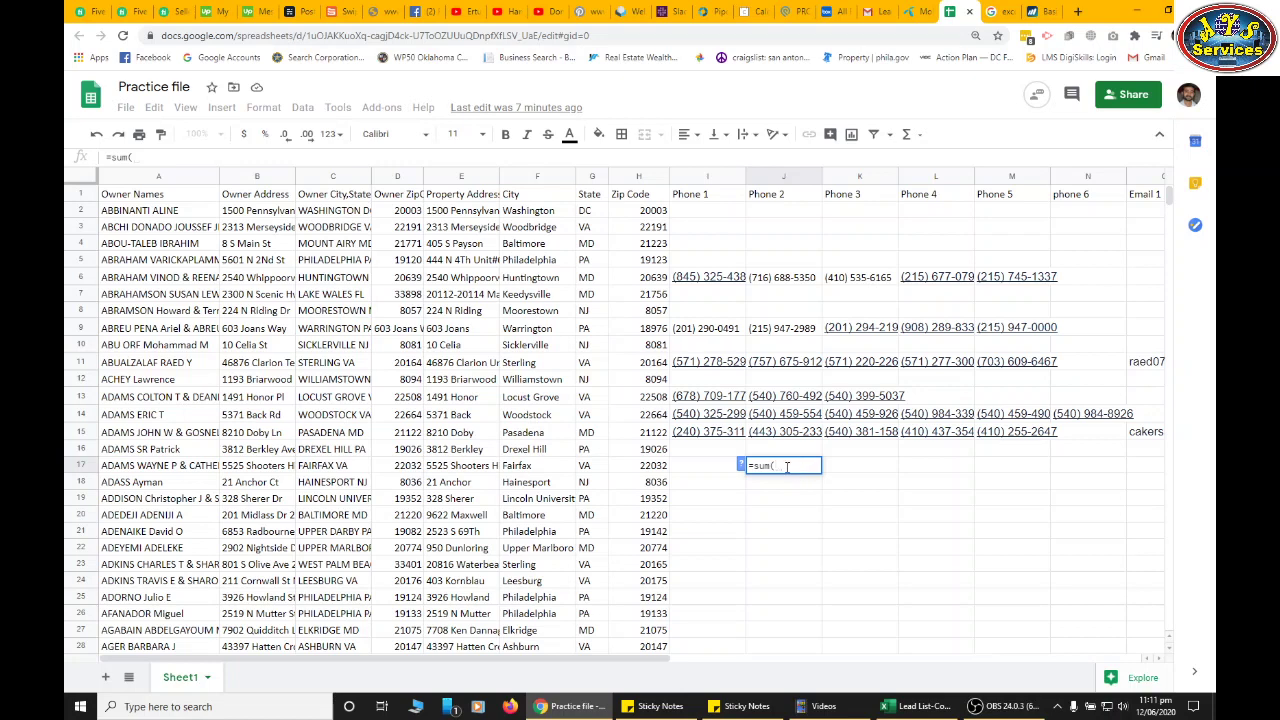
pyautogui.click(652, 467)
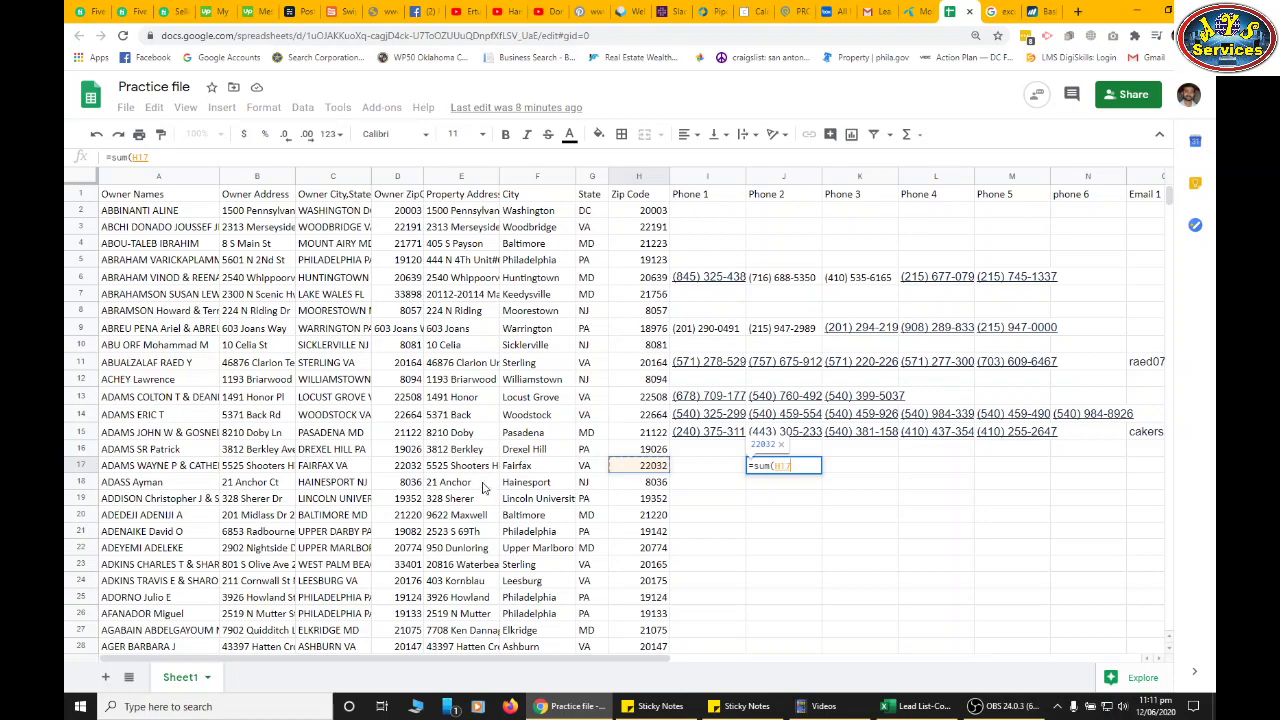
pyautogui.moveTo(640, 466); pyautogui.dragTo(644, 647)
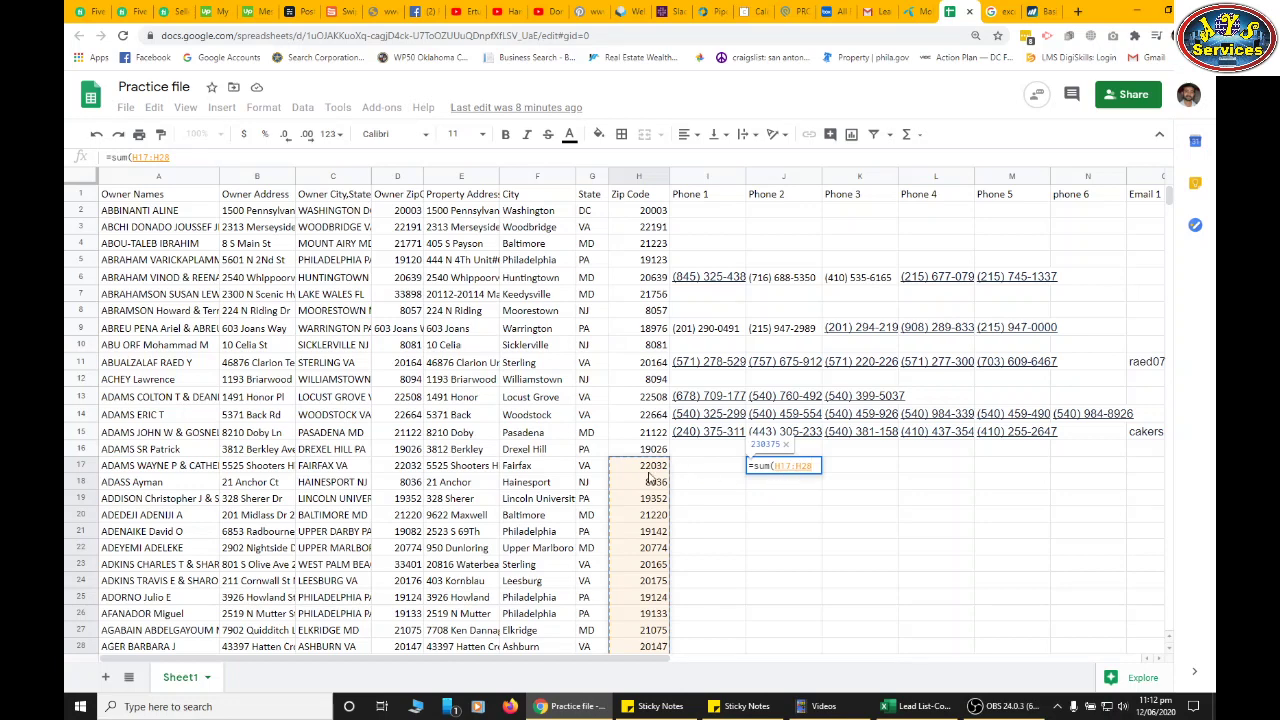
pyautogui.scroll(-1, 714, 474)
pyautogui.scroll(1, 714, 474)
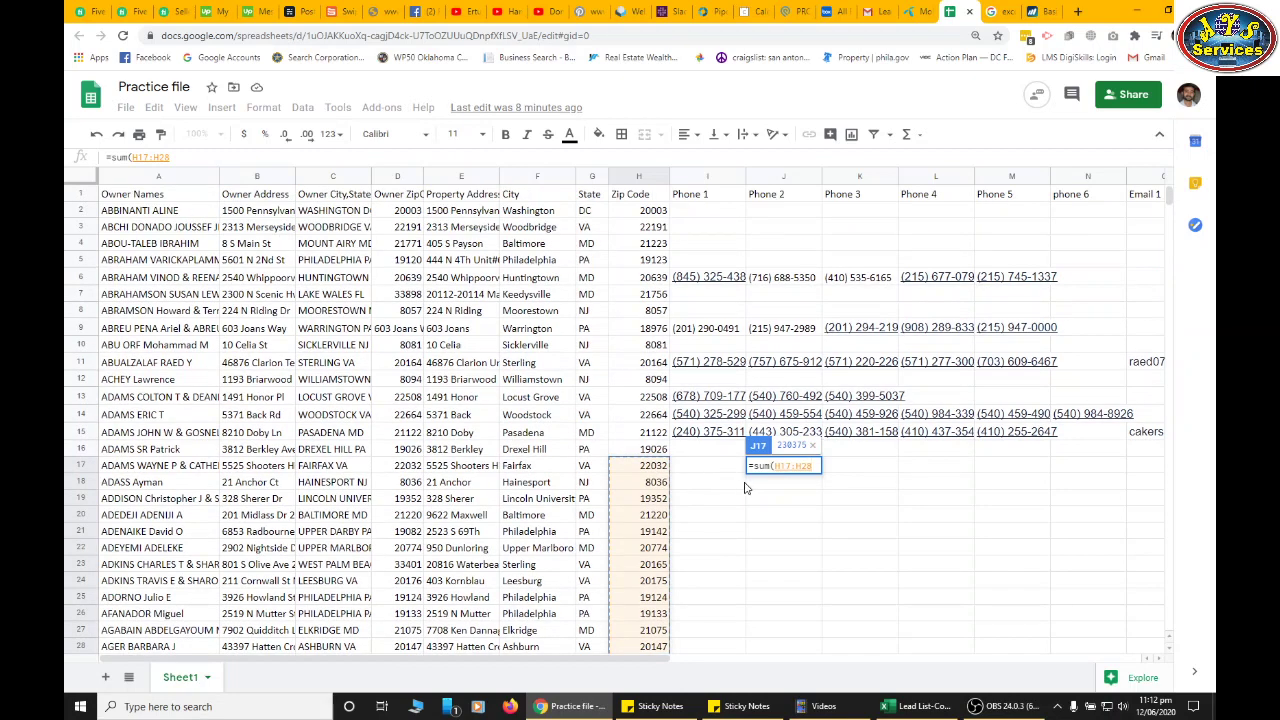
pyautogui.press('Return')
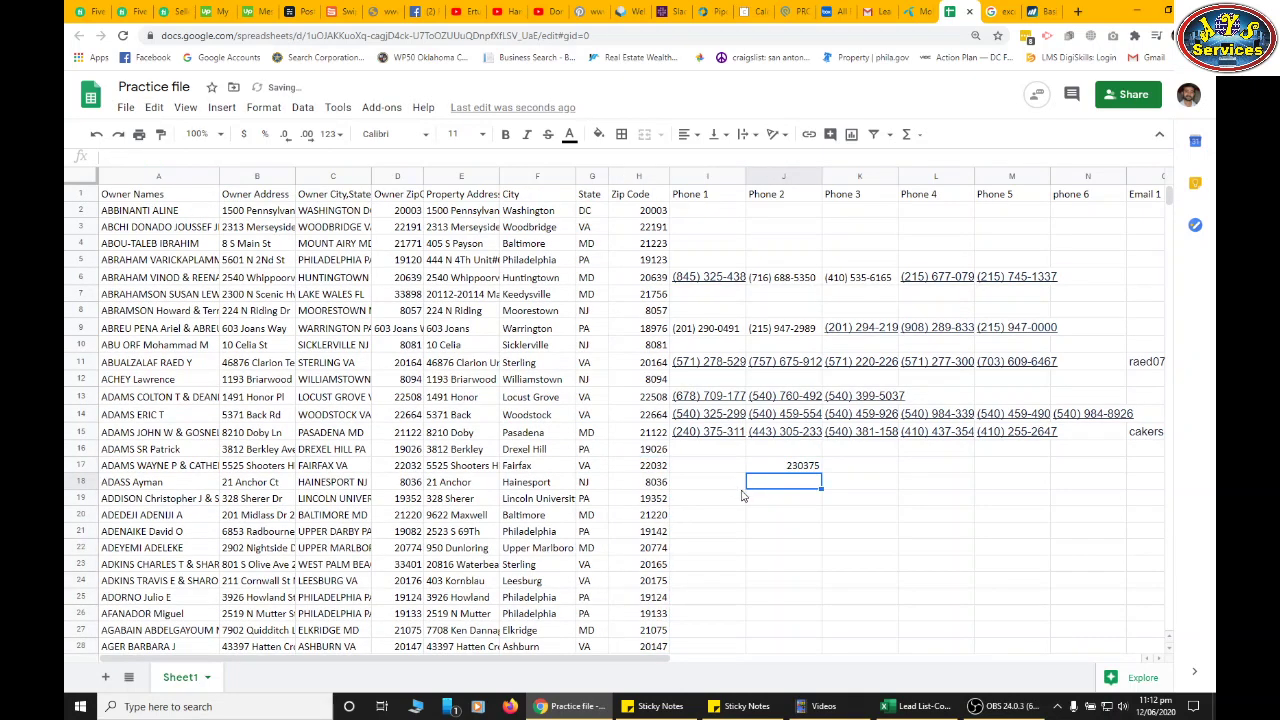
pyautogui.click(770, 470)
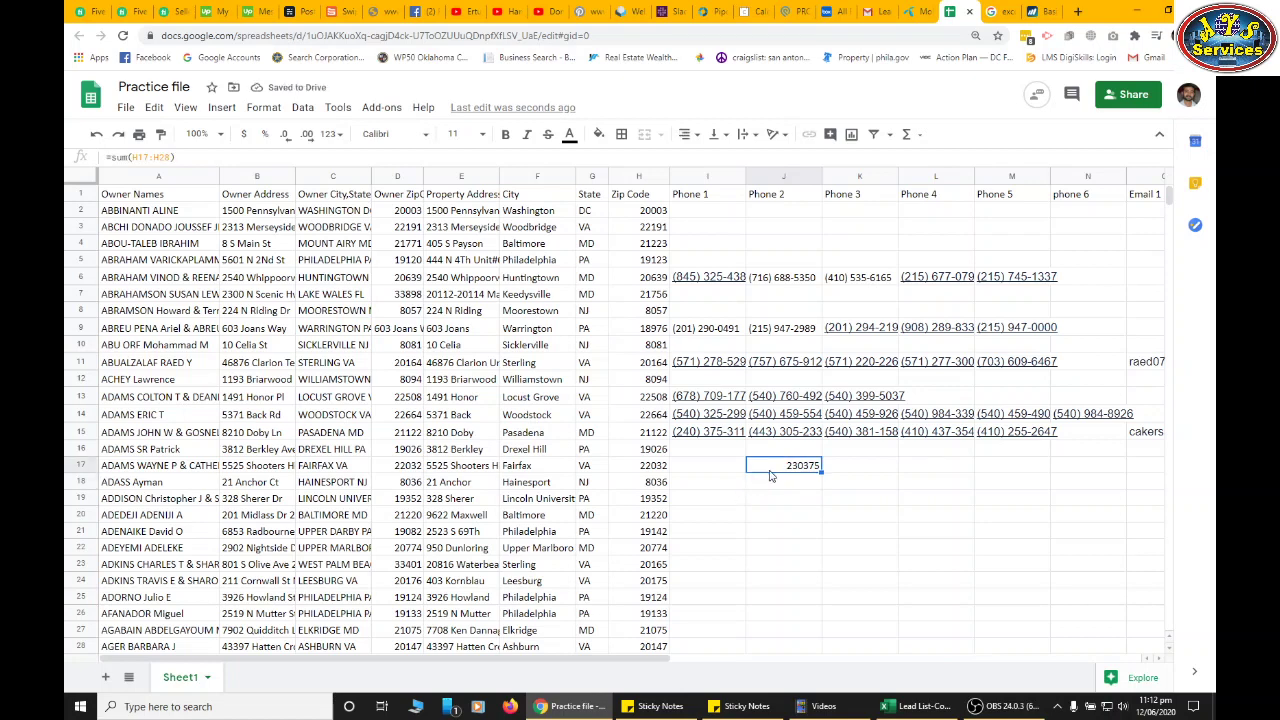
pyautogui.click(203, 158)
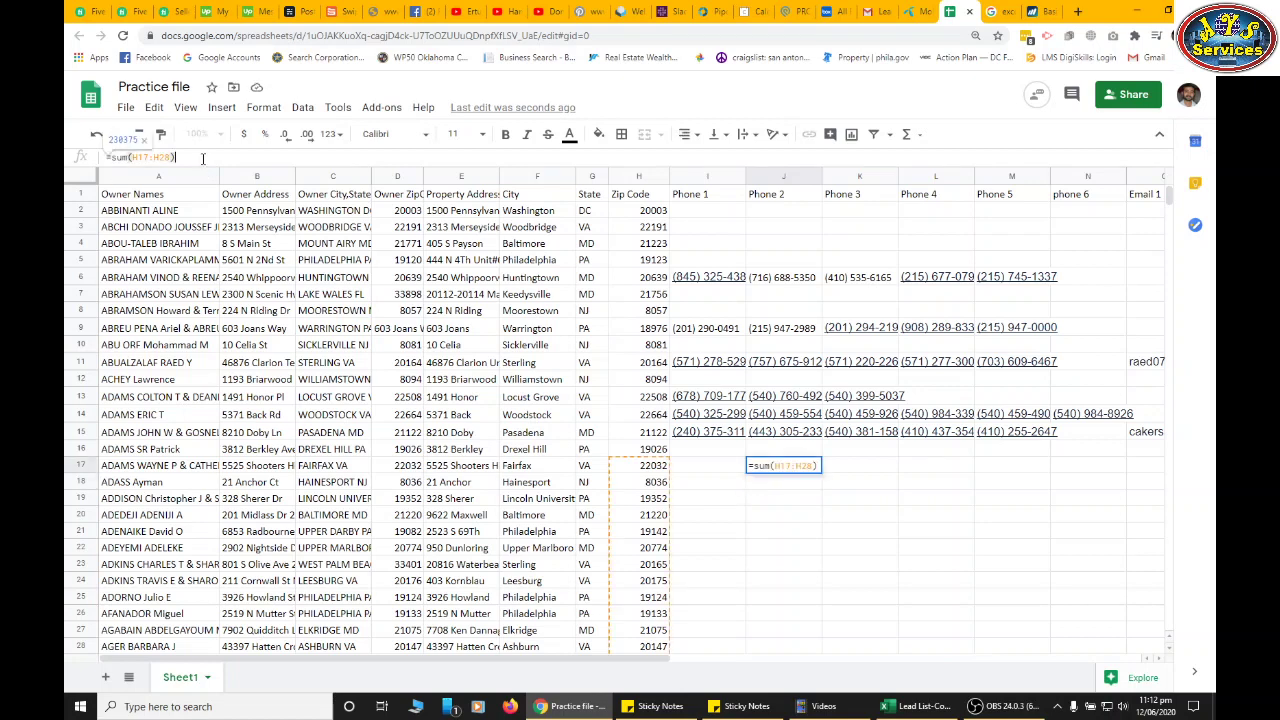
pyautogui.moveTo(203, 158); pyautogui.dragTo(136, 162)
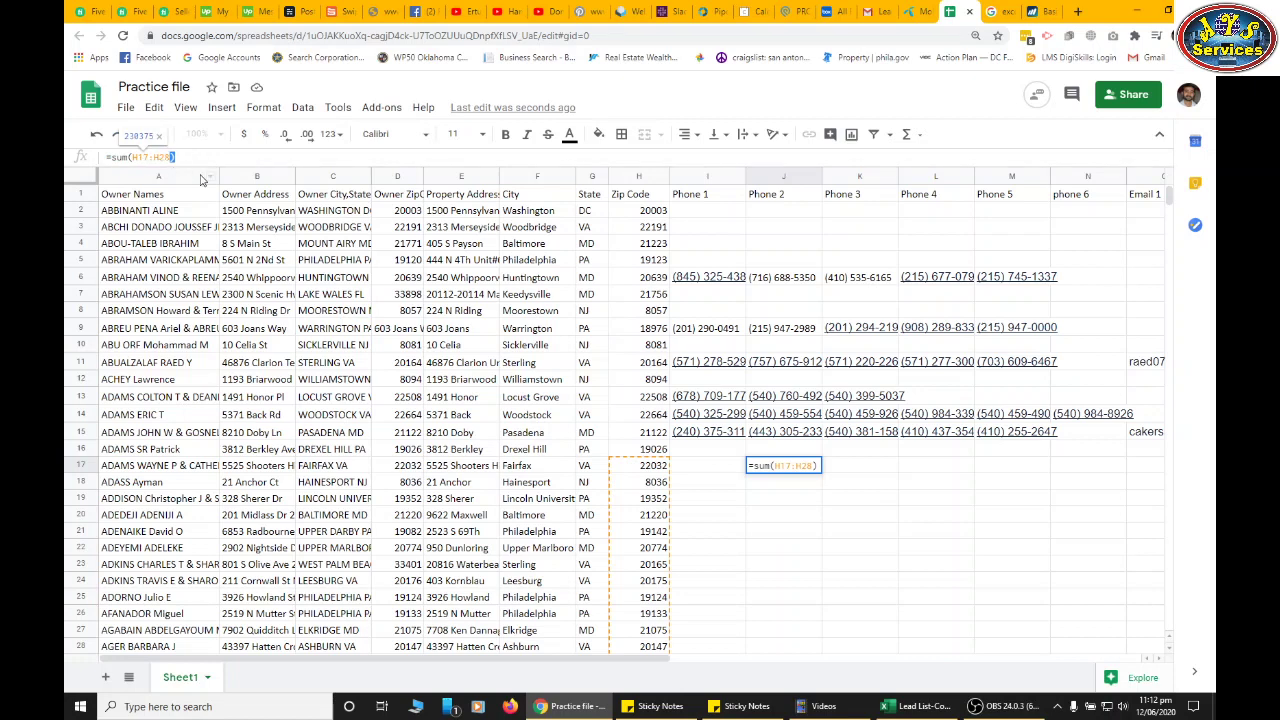
pyautogui.scroll(-2, 645, 480)
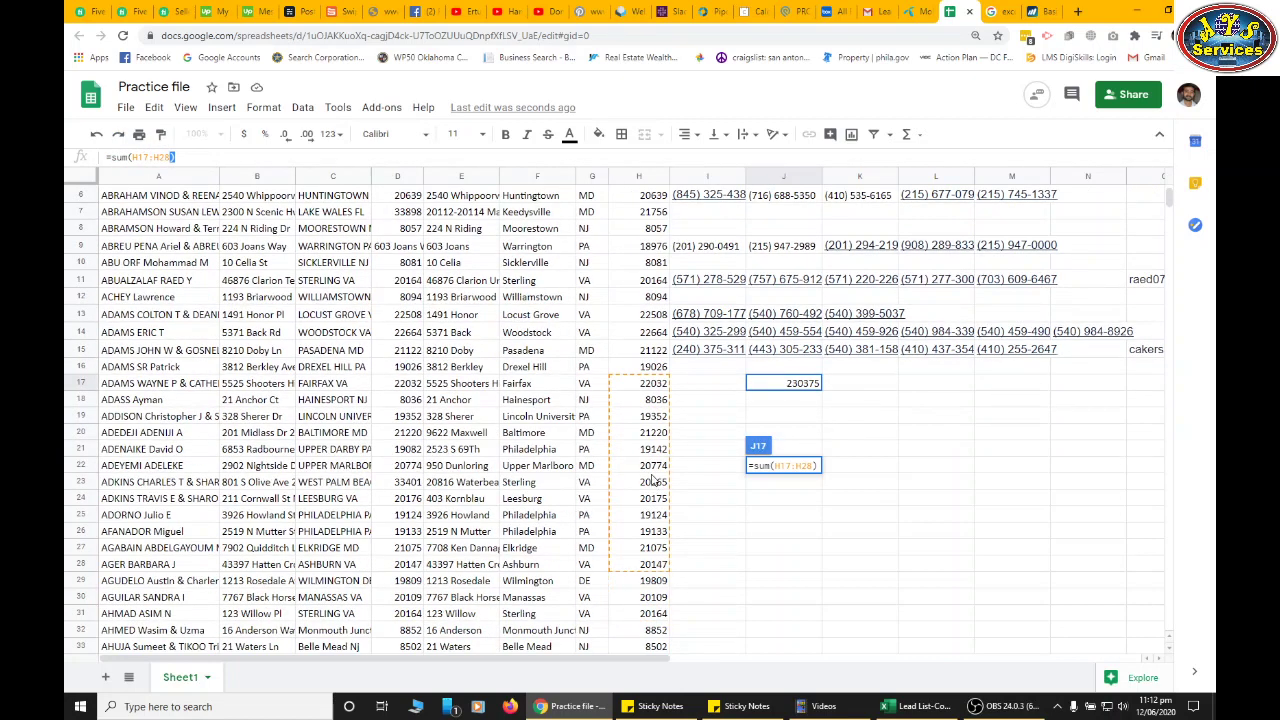
pyautogui.click(767, 387)
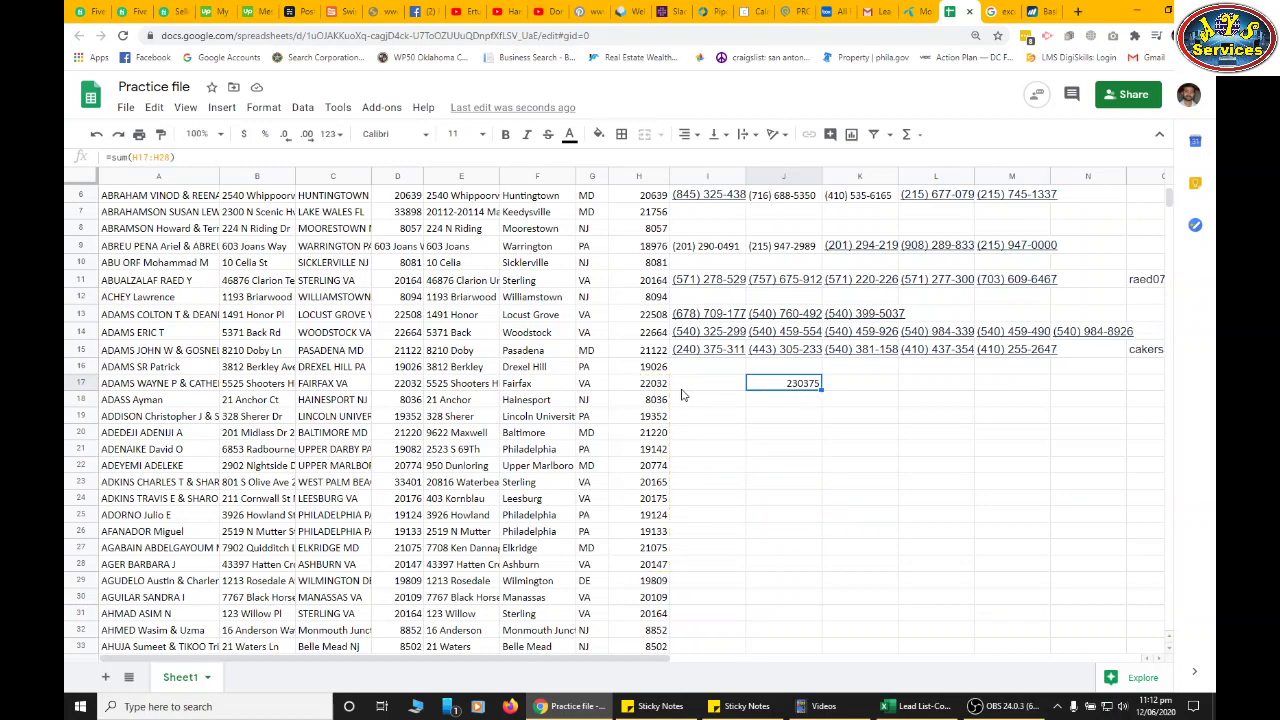
pyautogui.moveTo(659, 386); pyautogui.dragTo(653, 568)
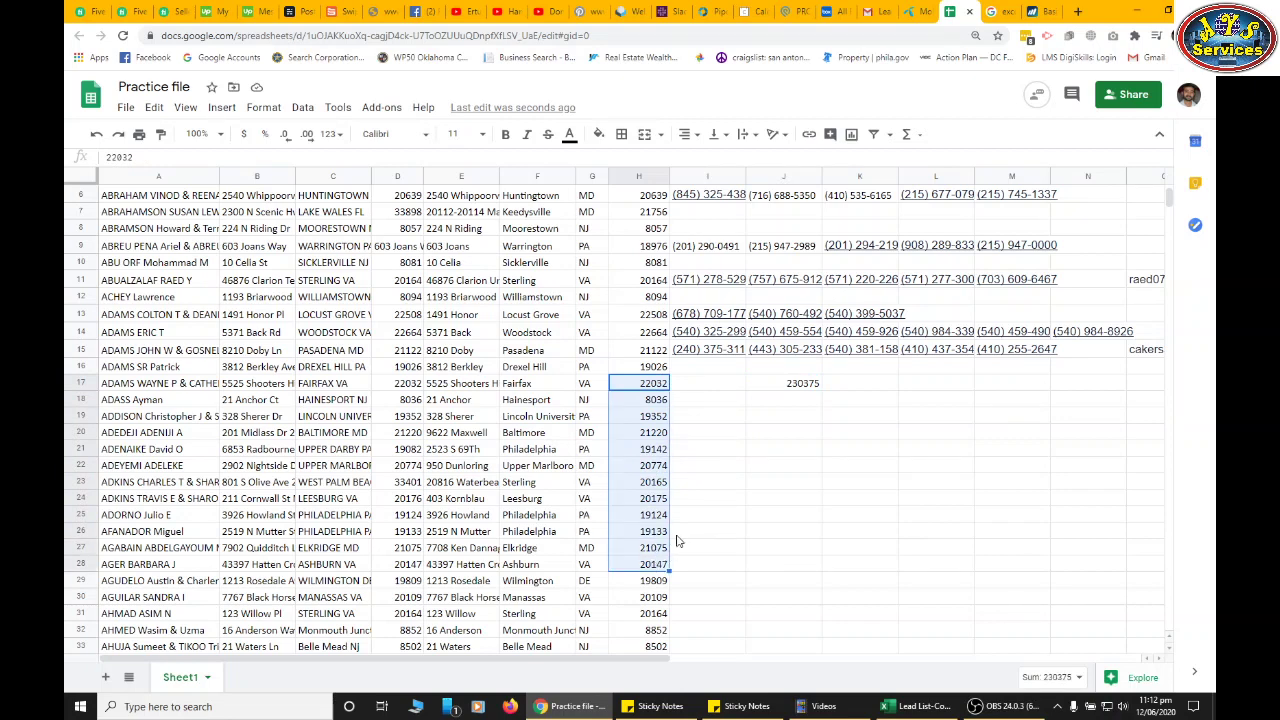
pyautogui.click(778, 390)
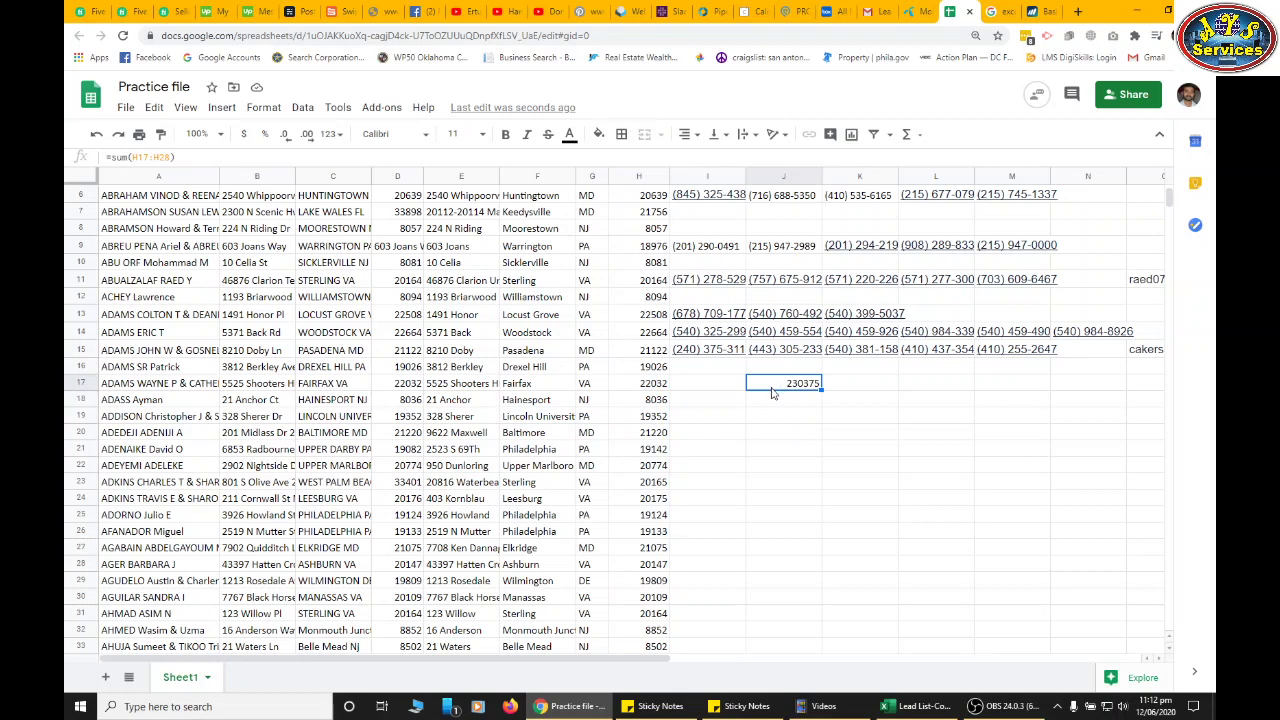
pyautogui.doubleClick(769, 385)
pyautogui.press('Return')
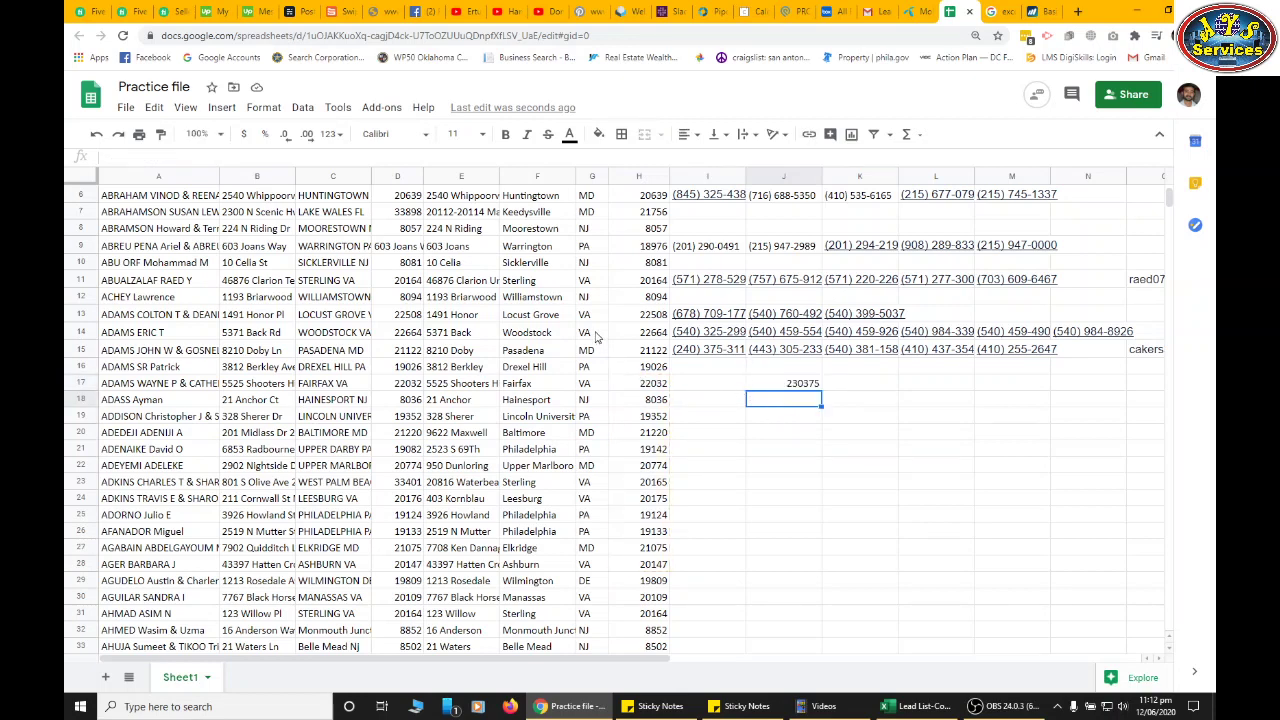
pyautogui.click(458, 178)
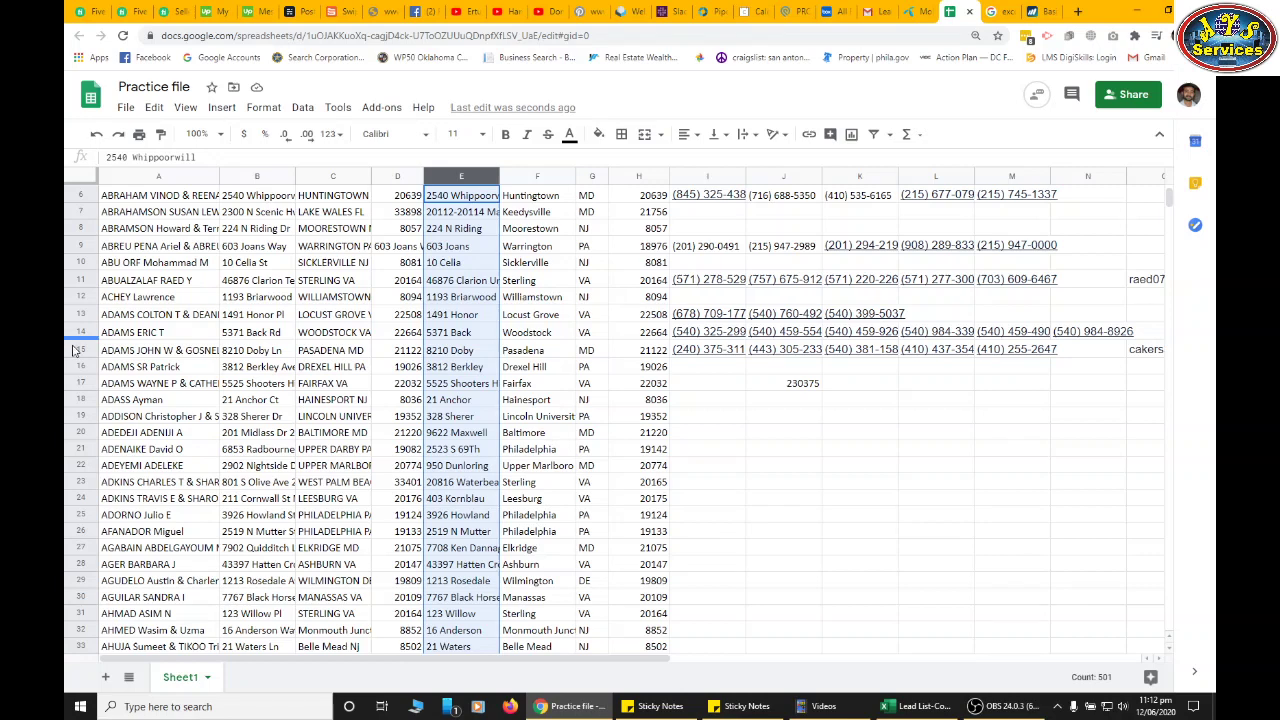
pyautogui.click(760, 422)
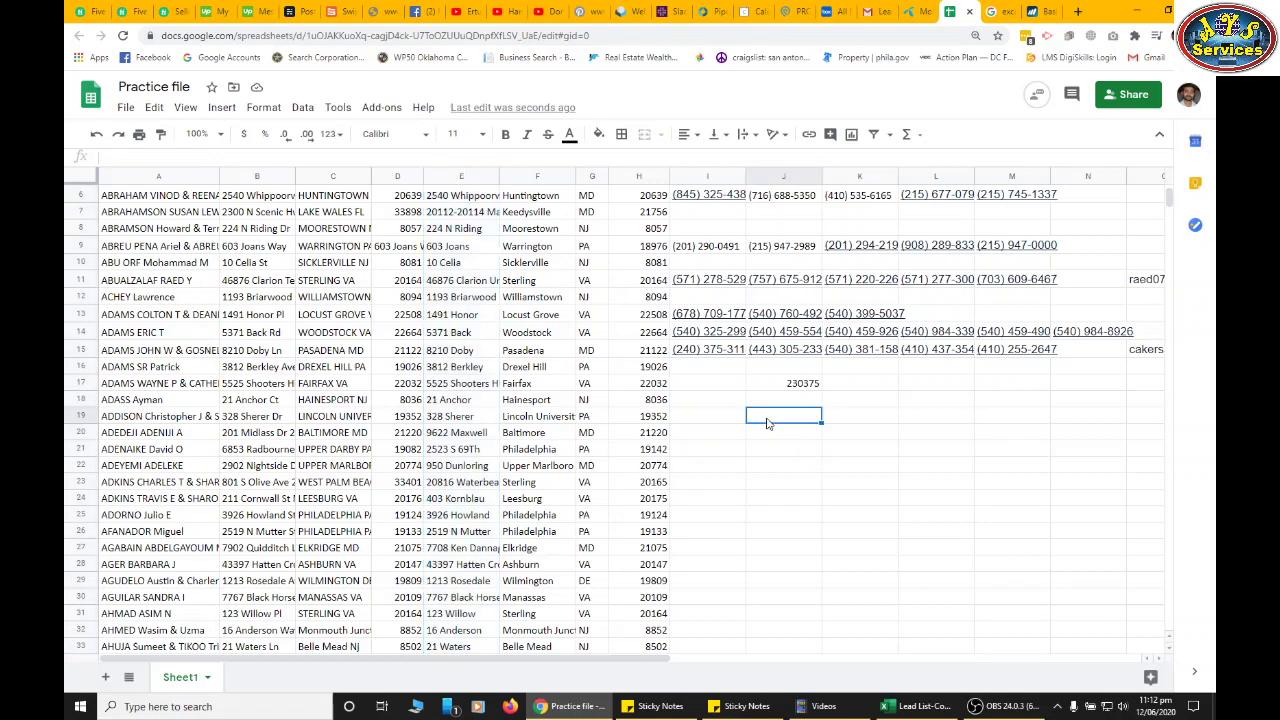
# Enter =AVERAGE(H20:H26) in J19, which shows 19961.85714
pyautogui.write('=')
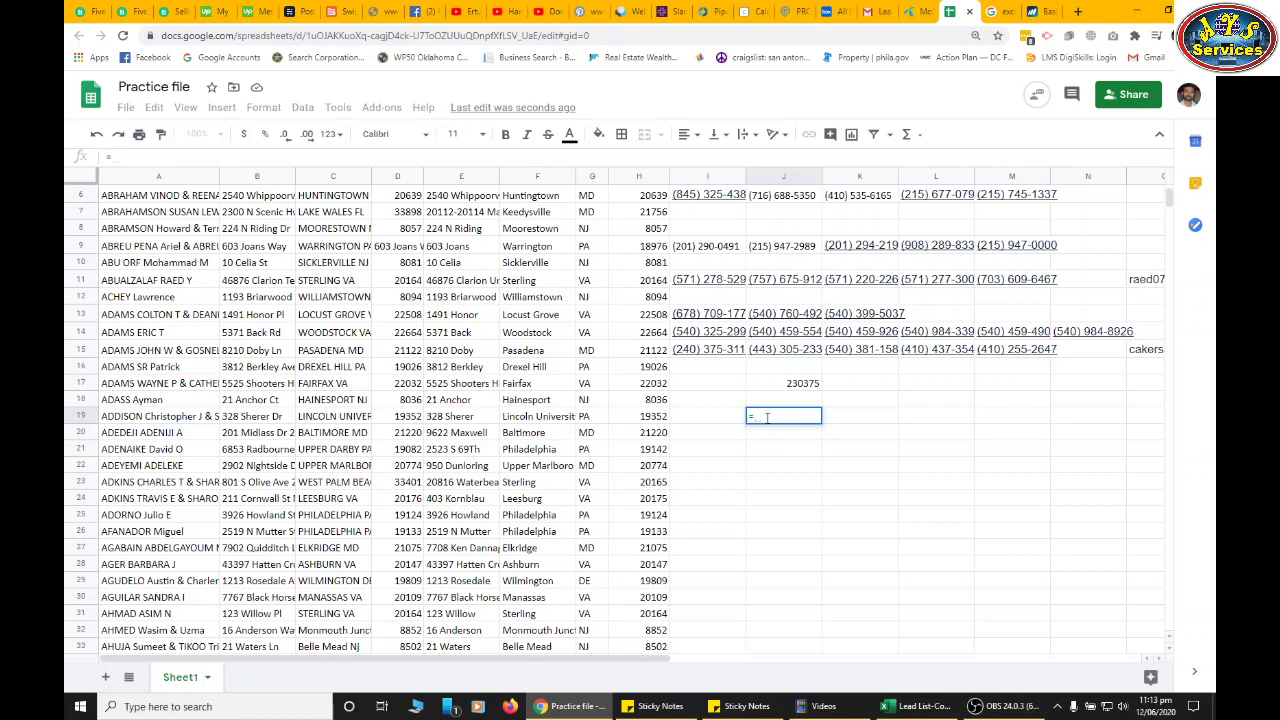
pyautogui.write('avera')
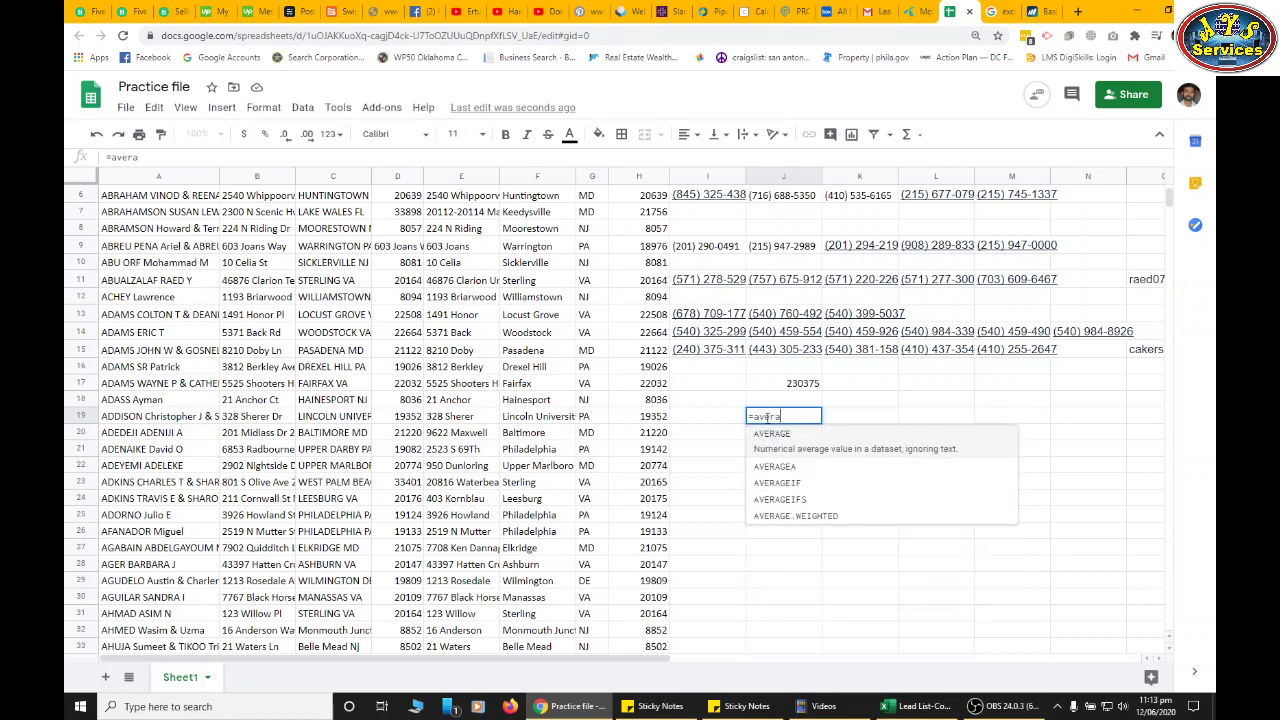
pyautogui.write('ge')
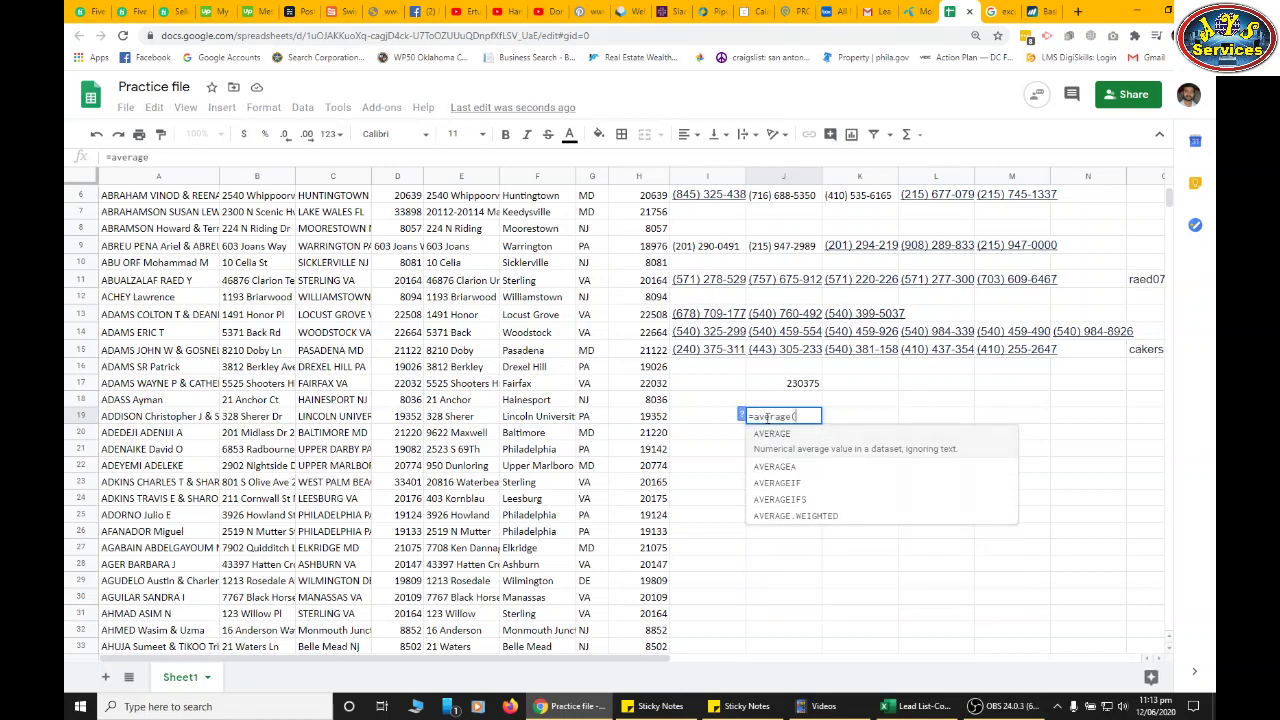
pyautogui.write('(')
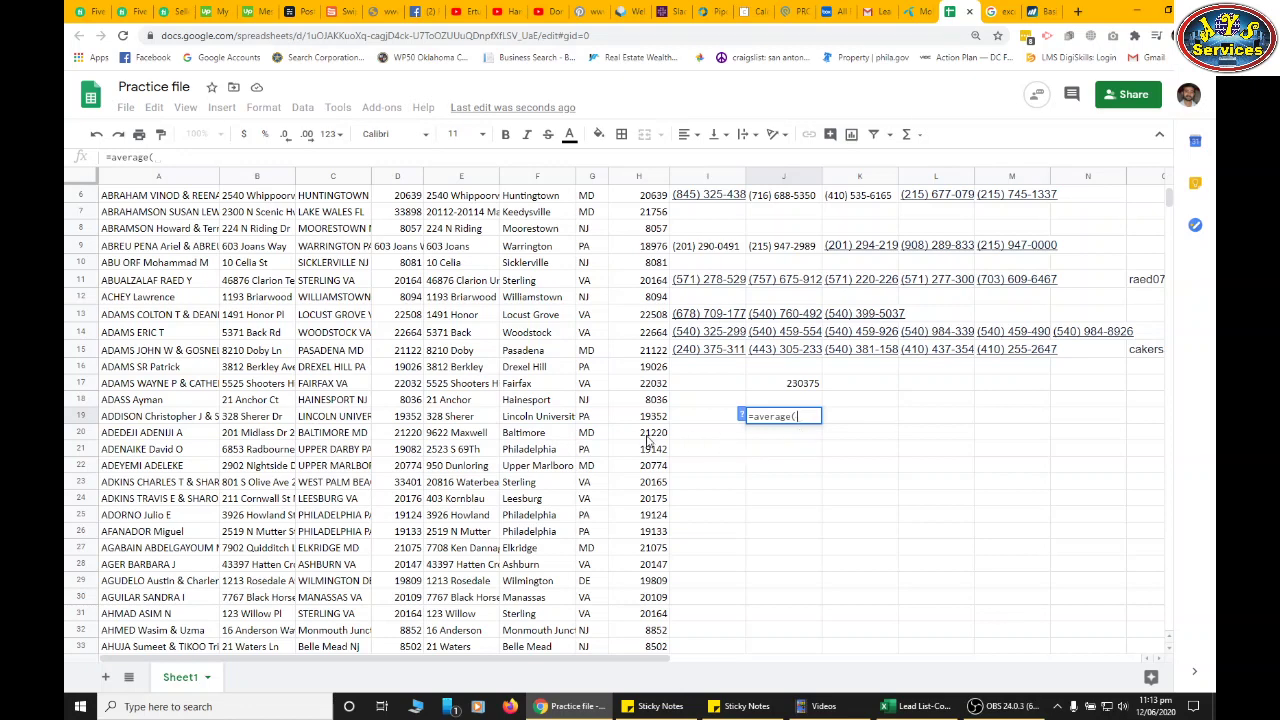
pyautogui.moveTo(647, 440); pyautogui.dragTo(646, 537)
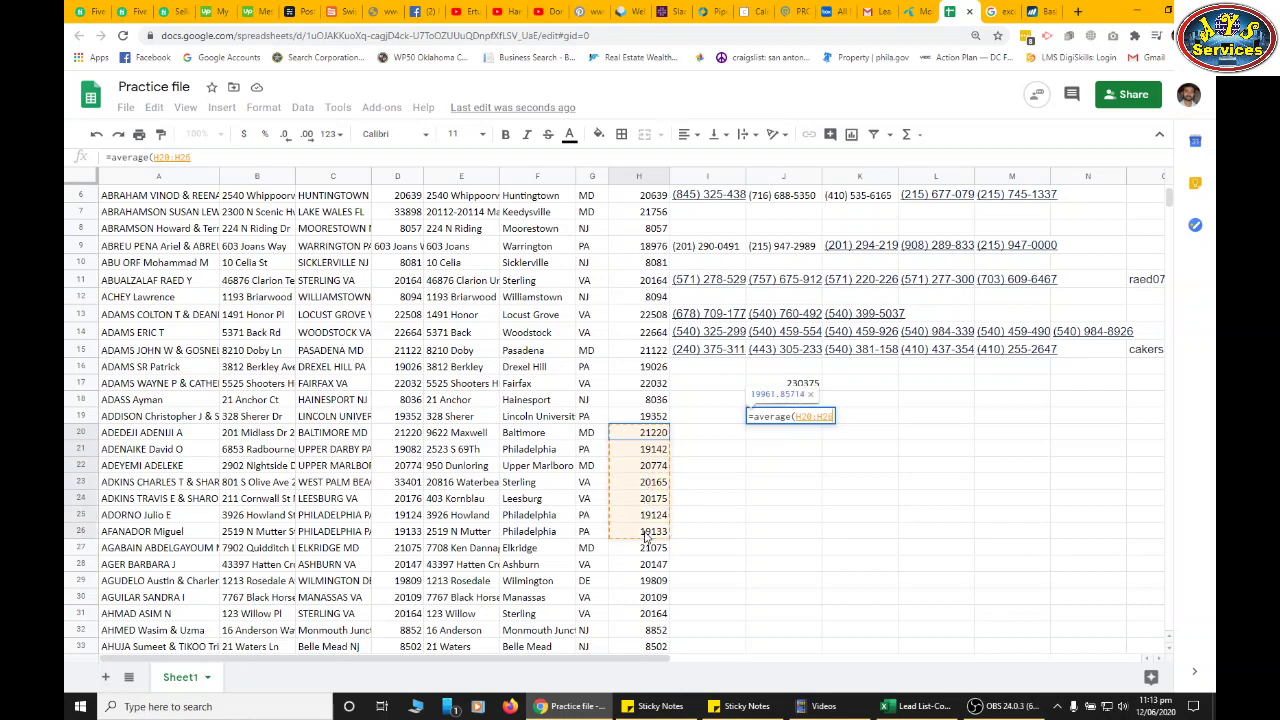
pyautogui.press('Return')
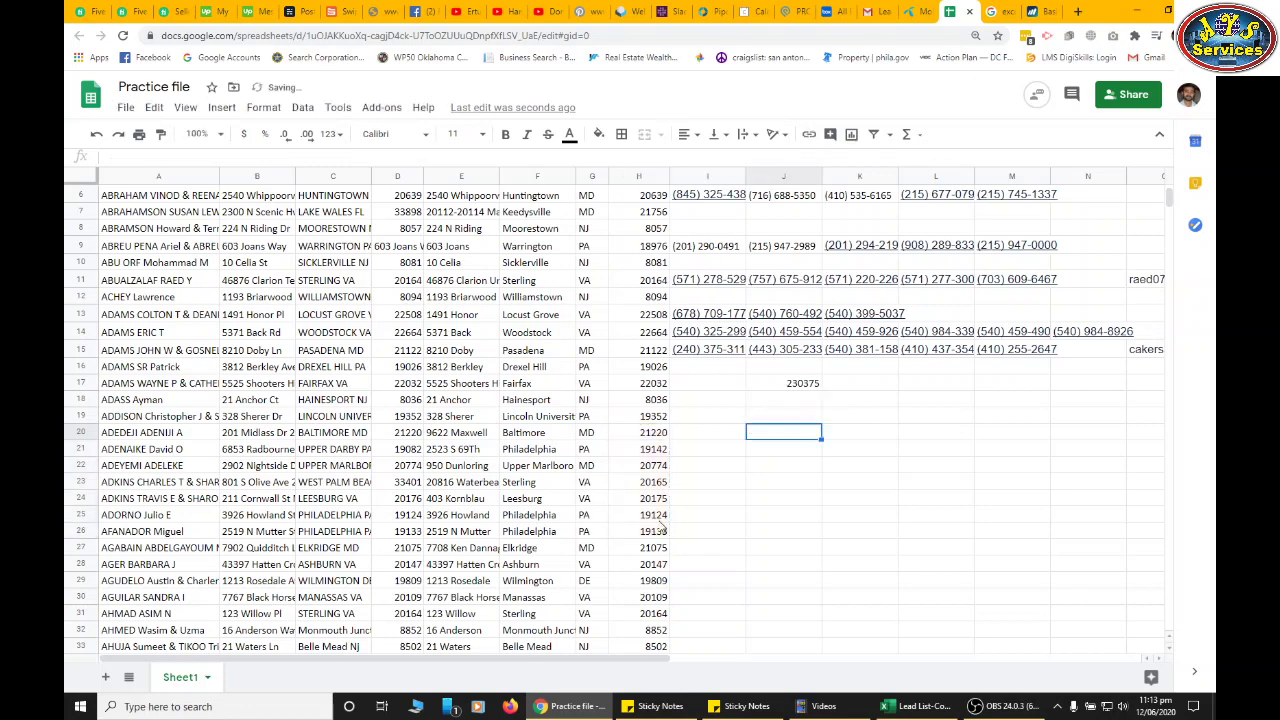
pyautogui.click(755, 421)
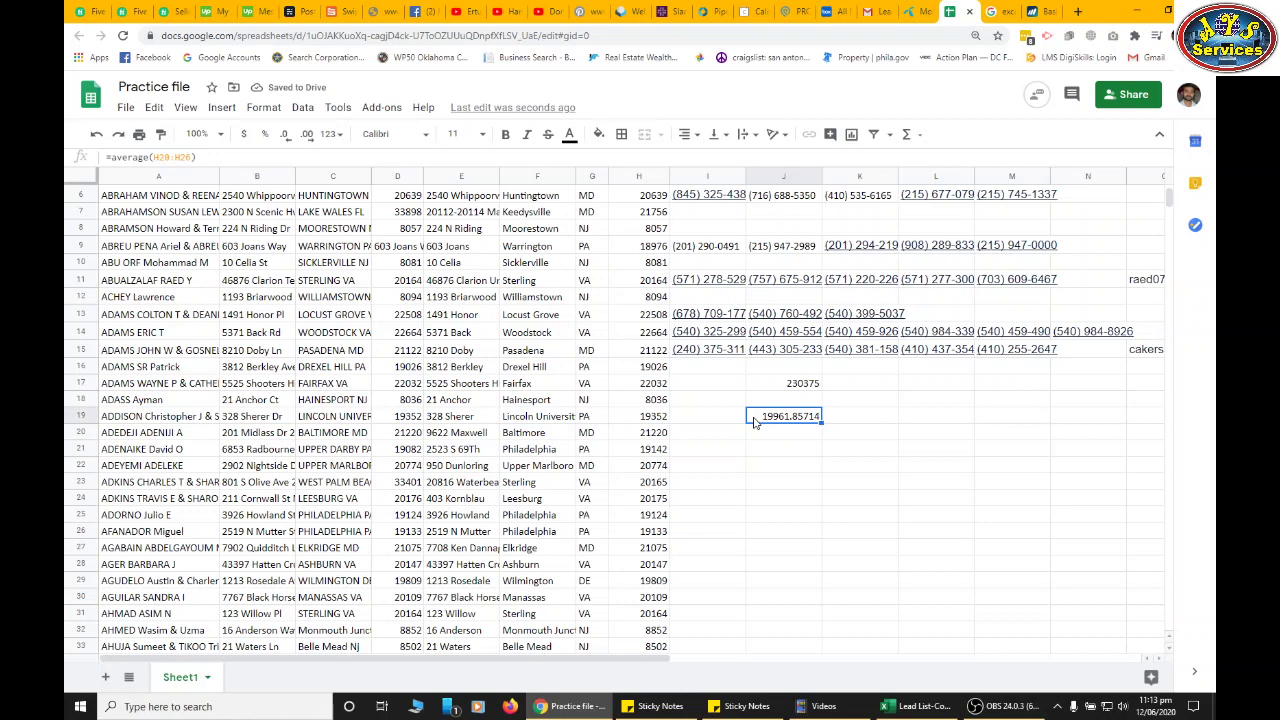
pyautogui.click(630, 418)
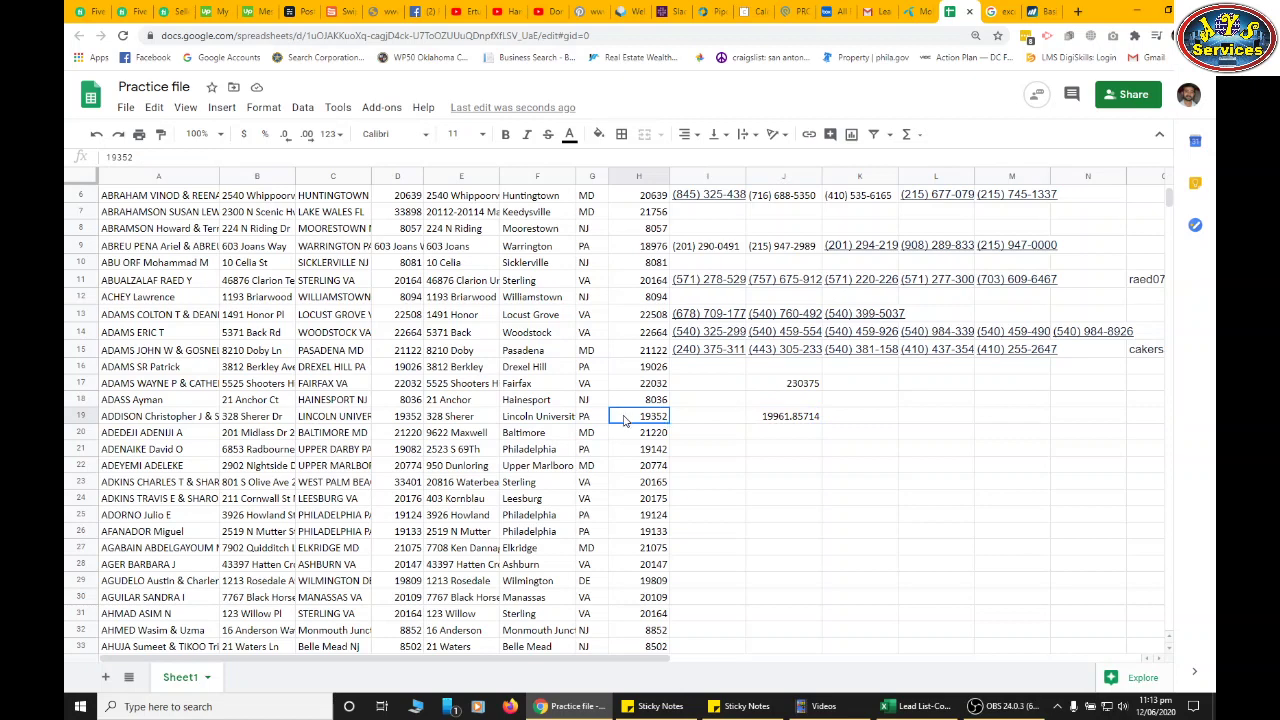
pyautogui.moveTo(624, 417); pyautogui.dragTo(623, 531)
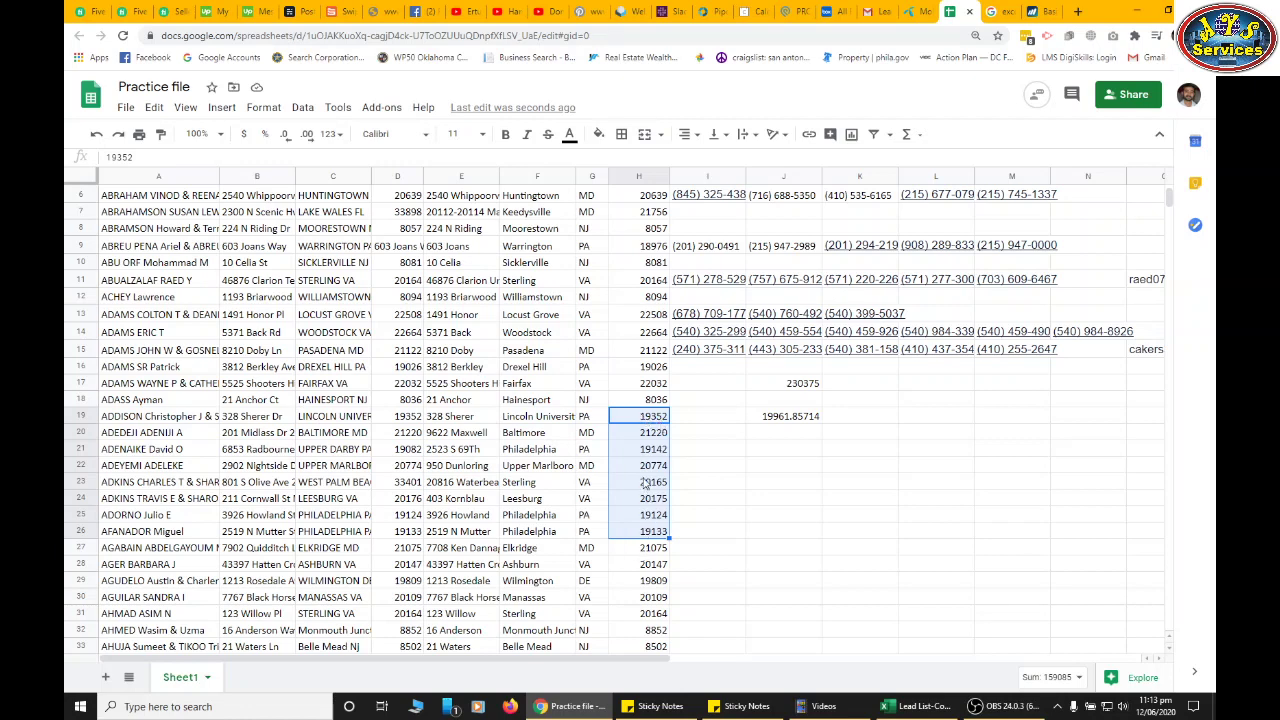
pyautogui.click(758, 422)
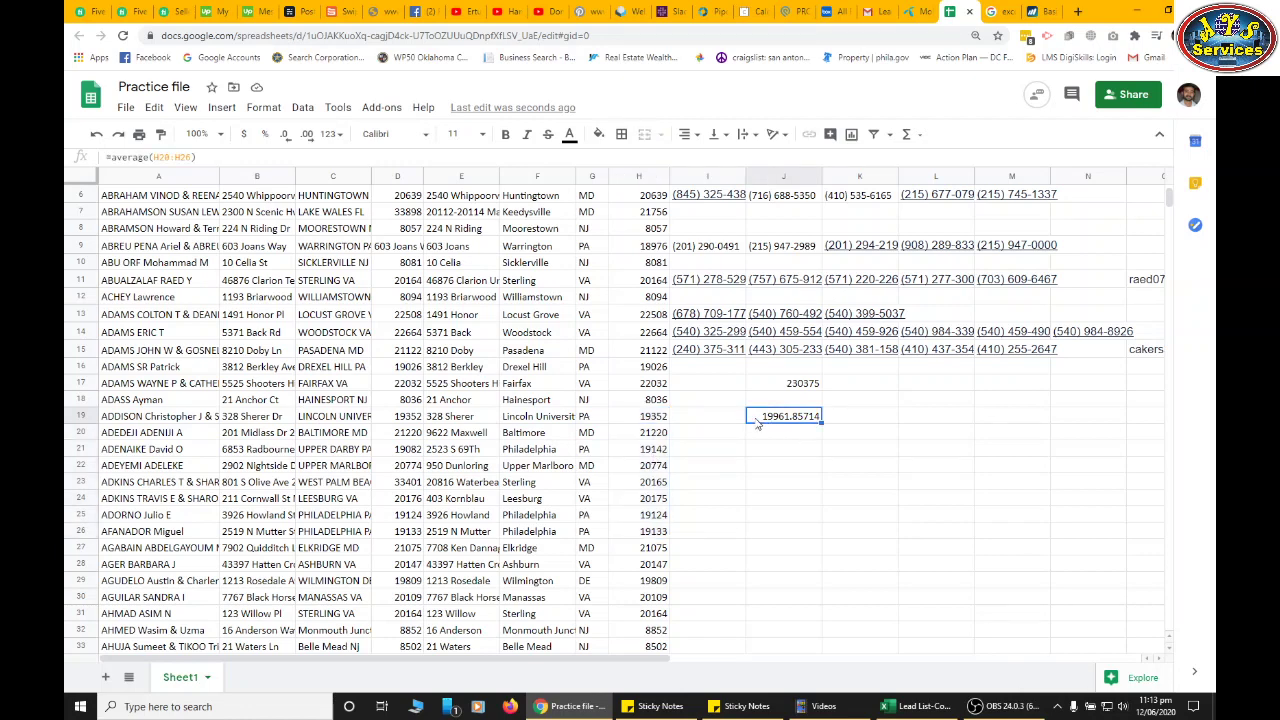
pyautogui.click(760, 434)
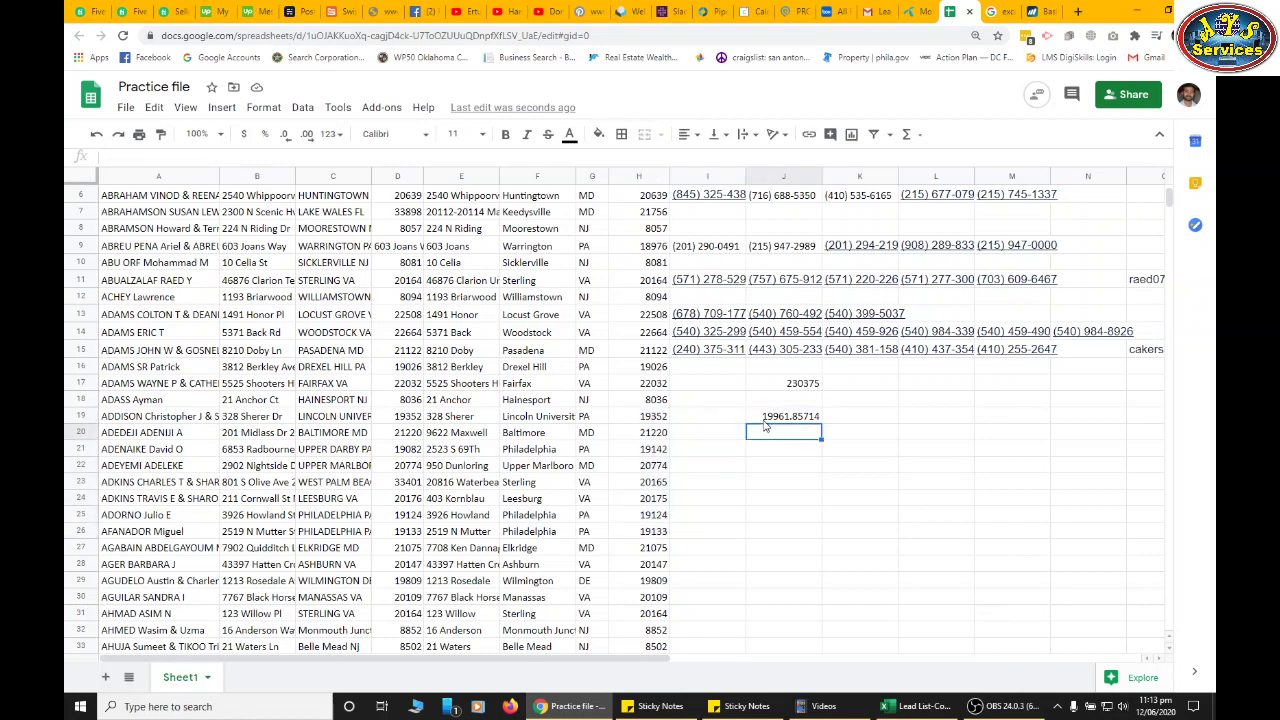
pyautogui.click(762, 419)
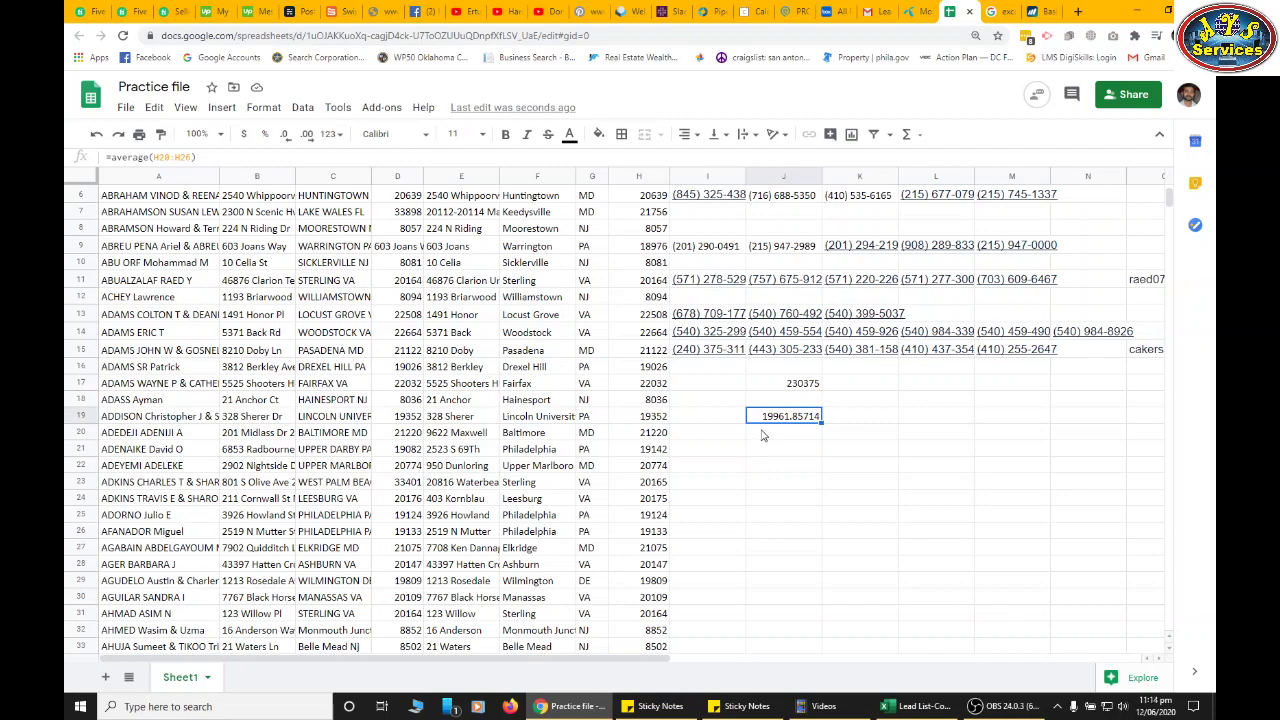
pyautogui.scroll(-3, 760, 440)
pyautogui.click(655, 490)
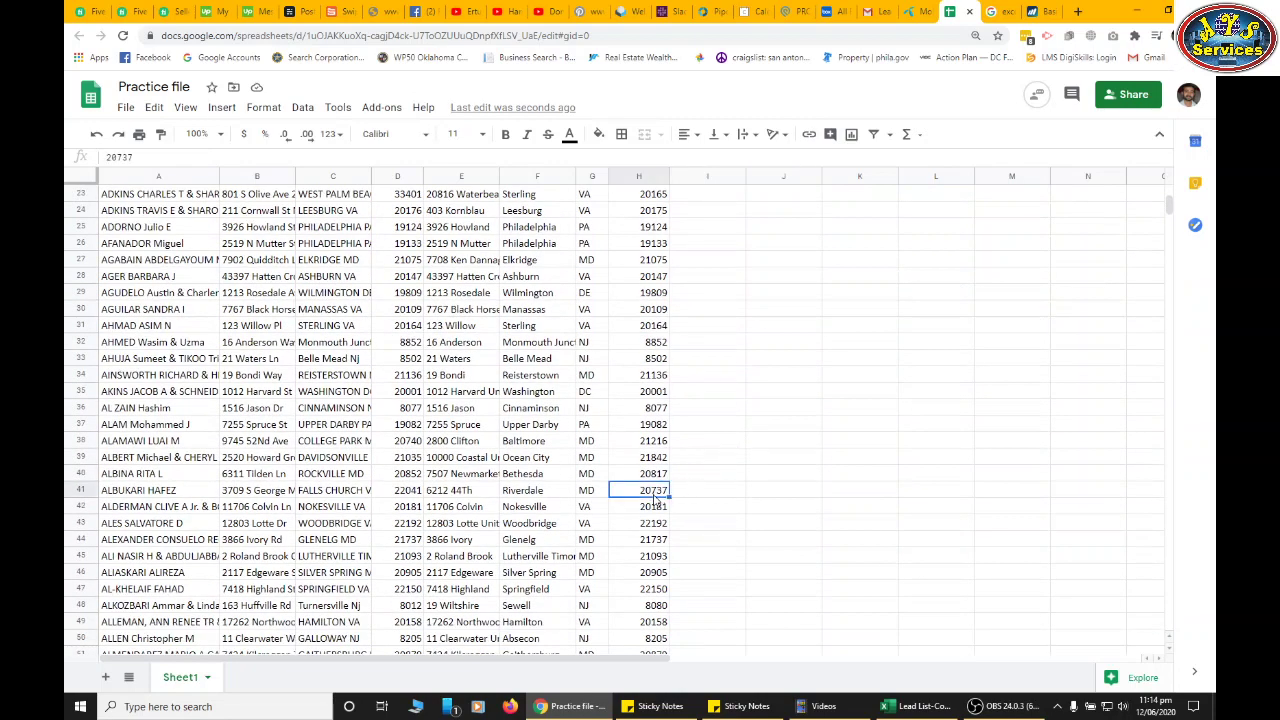
pyautogui.hotkey('ctrl', 'Down')
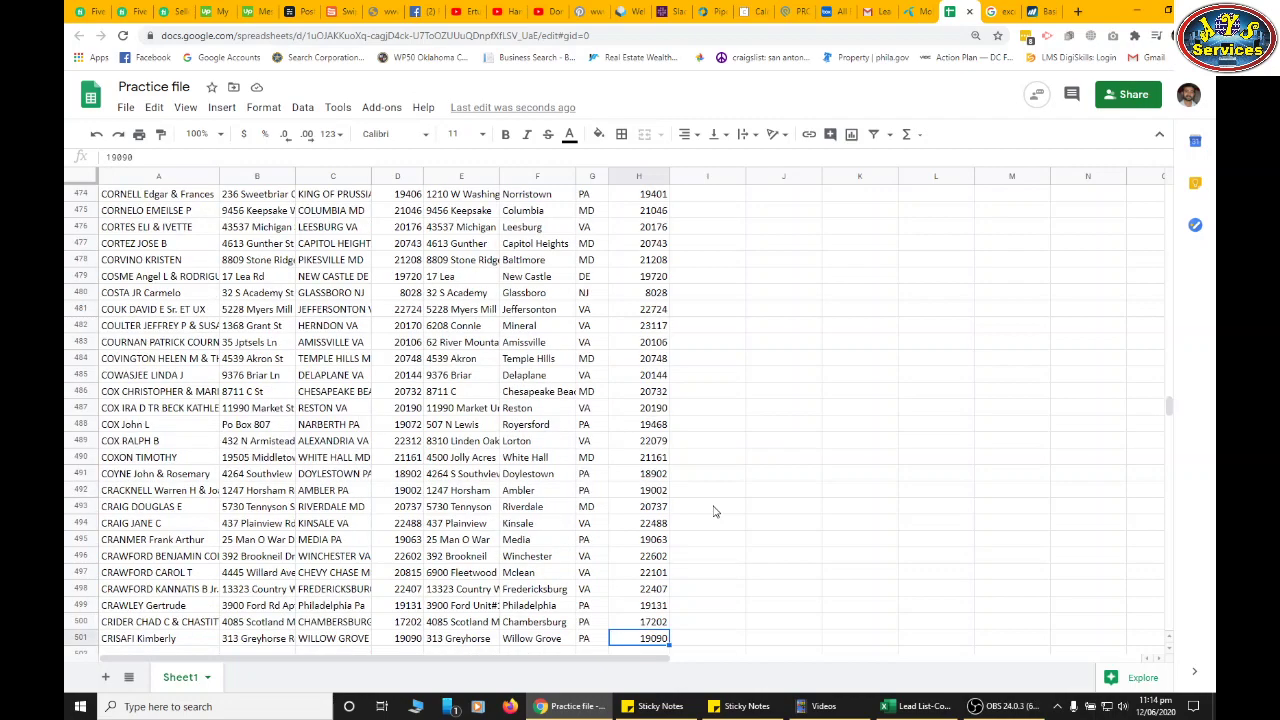
# Enter =SUM(H2:H501) in H503 below the data, totaling the column as 9180957
pyautogui.press('Down')
pyautogui.press('Down')
pyautogui.press('Down')
pyautogui.press('Down')
pyautogui.press('Down')
pyautogui.press('Down')
pyautogui.press('Down')
pyautogui.press('Down')
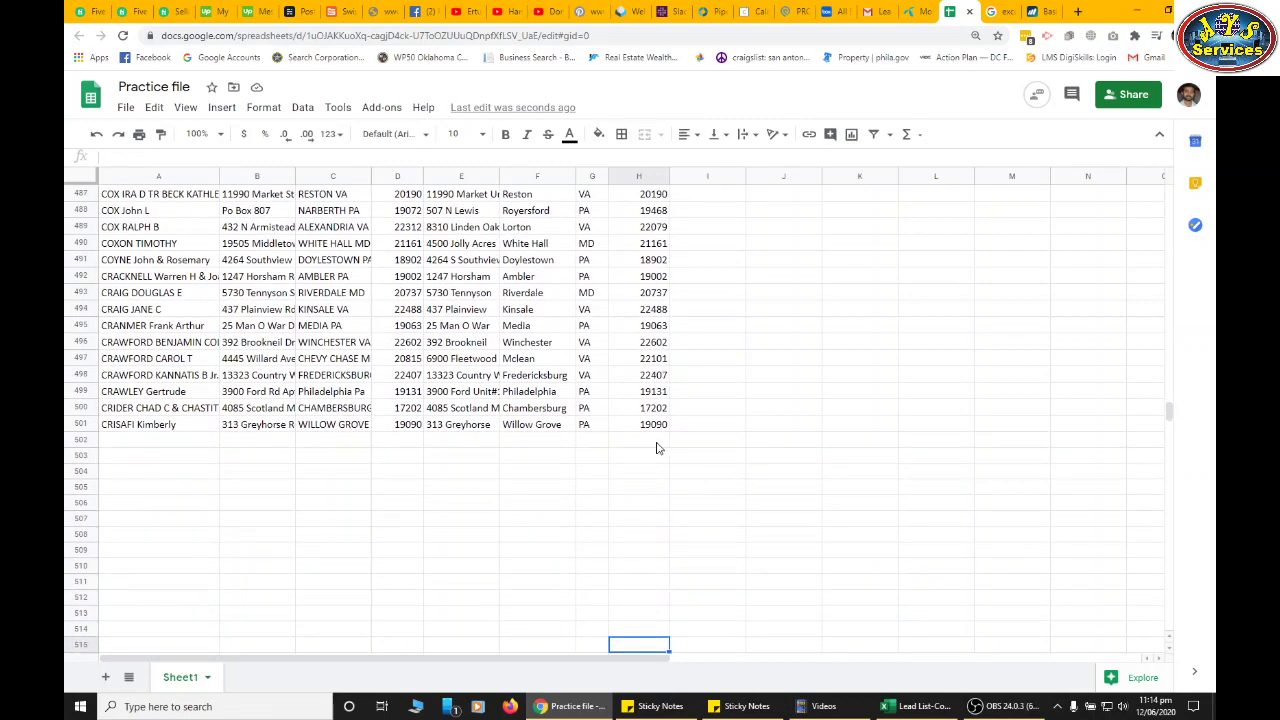
pyautogui.click(656, 443)
pyautogui.click(643, 456)
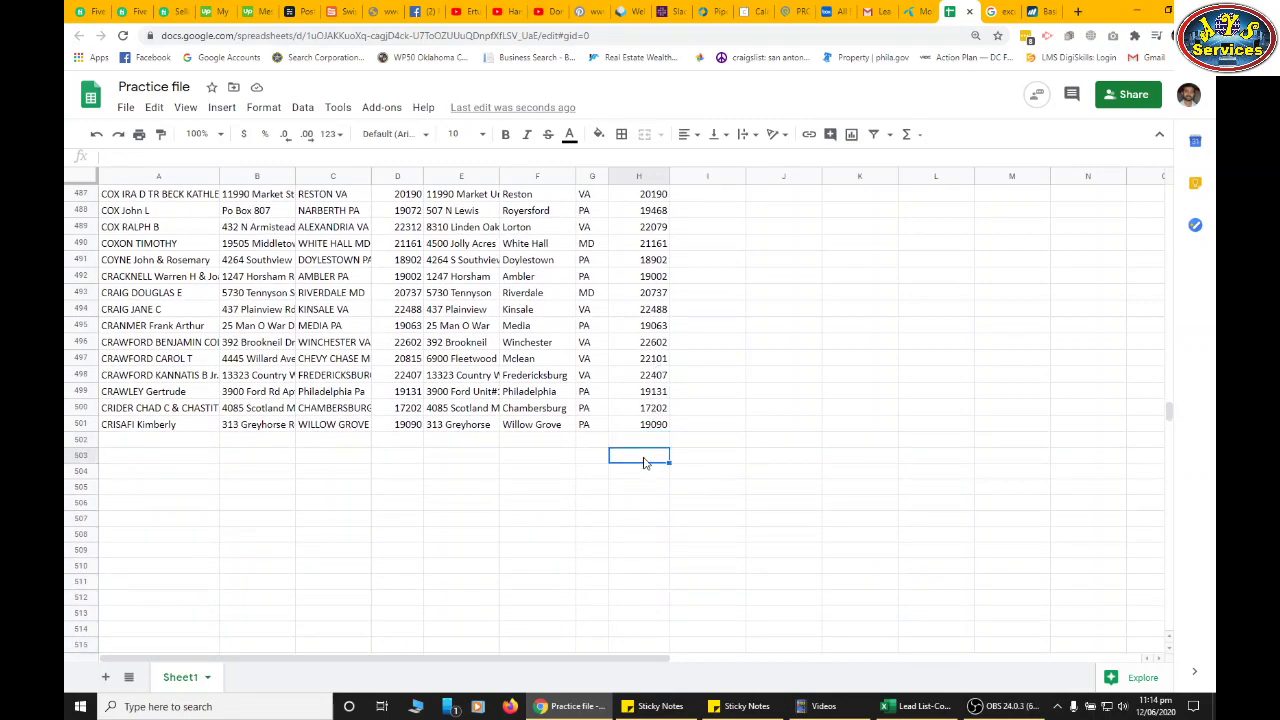
pyautogui.write('=')
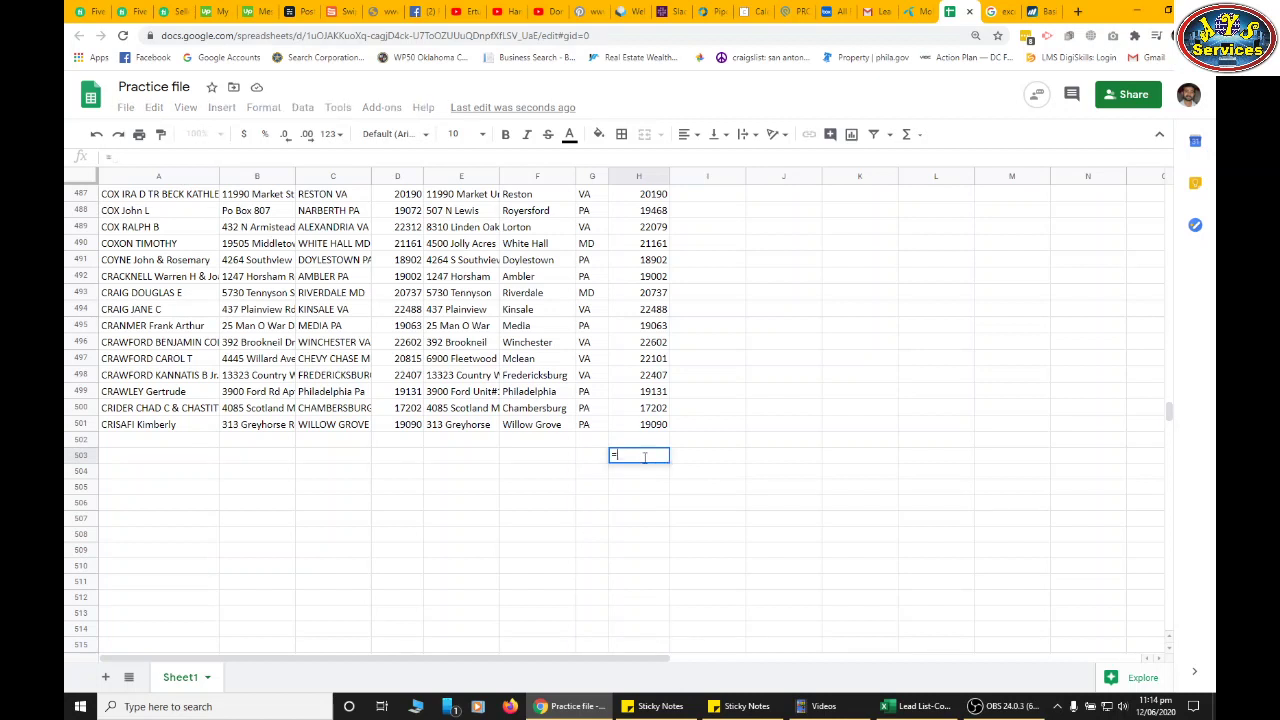
pyautogui.write('sum(')
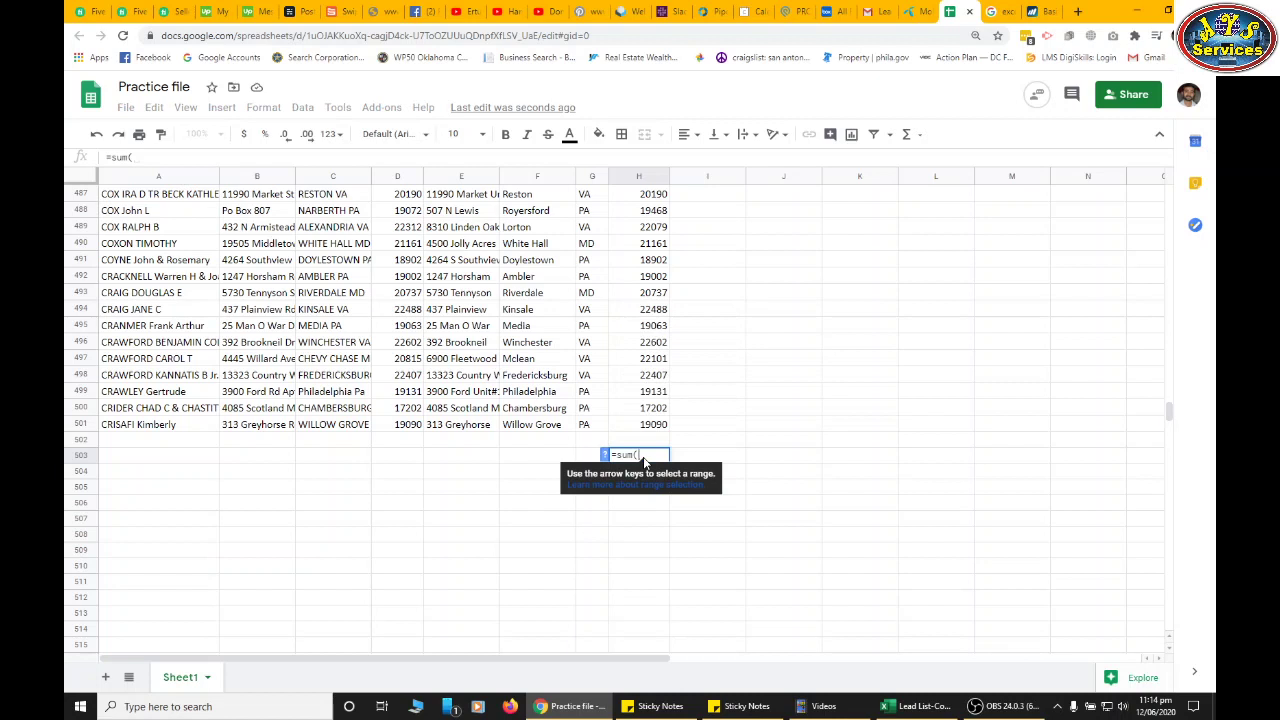
pyautogui.write('h')
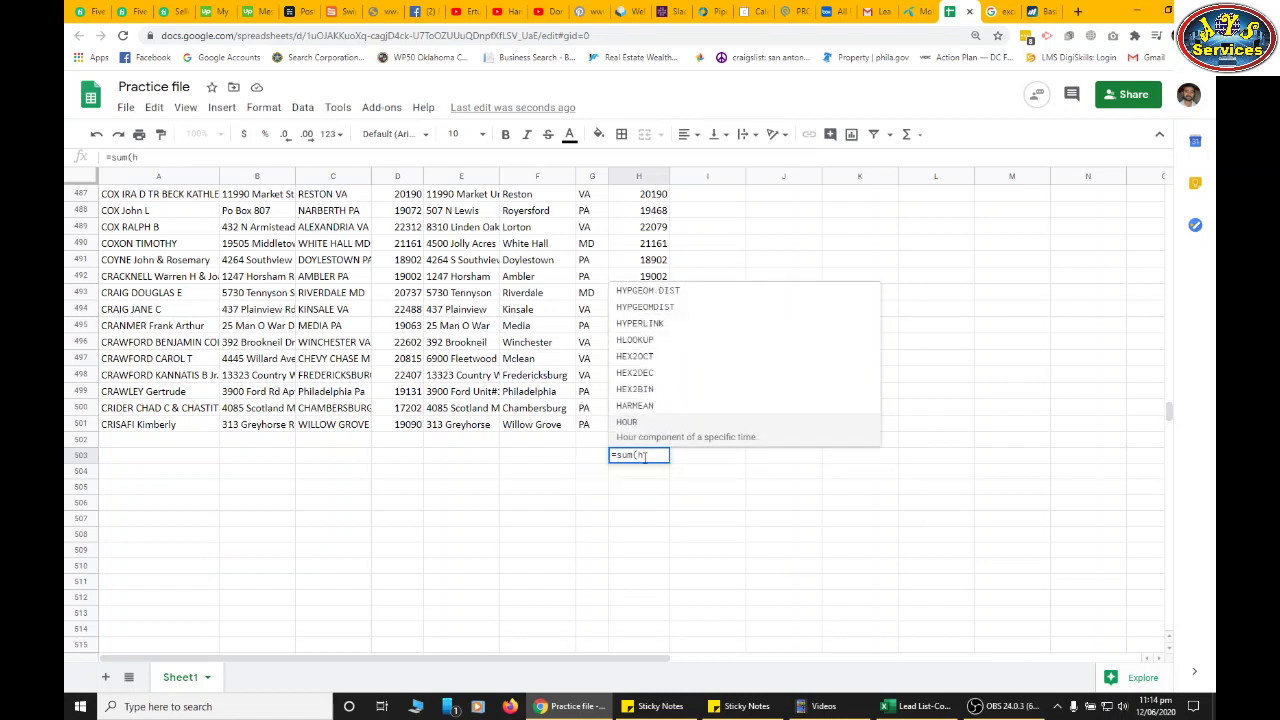
pyautogui.write('2')
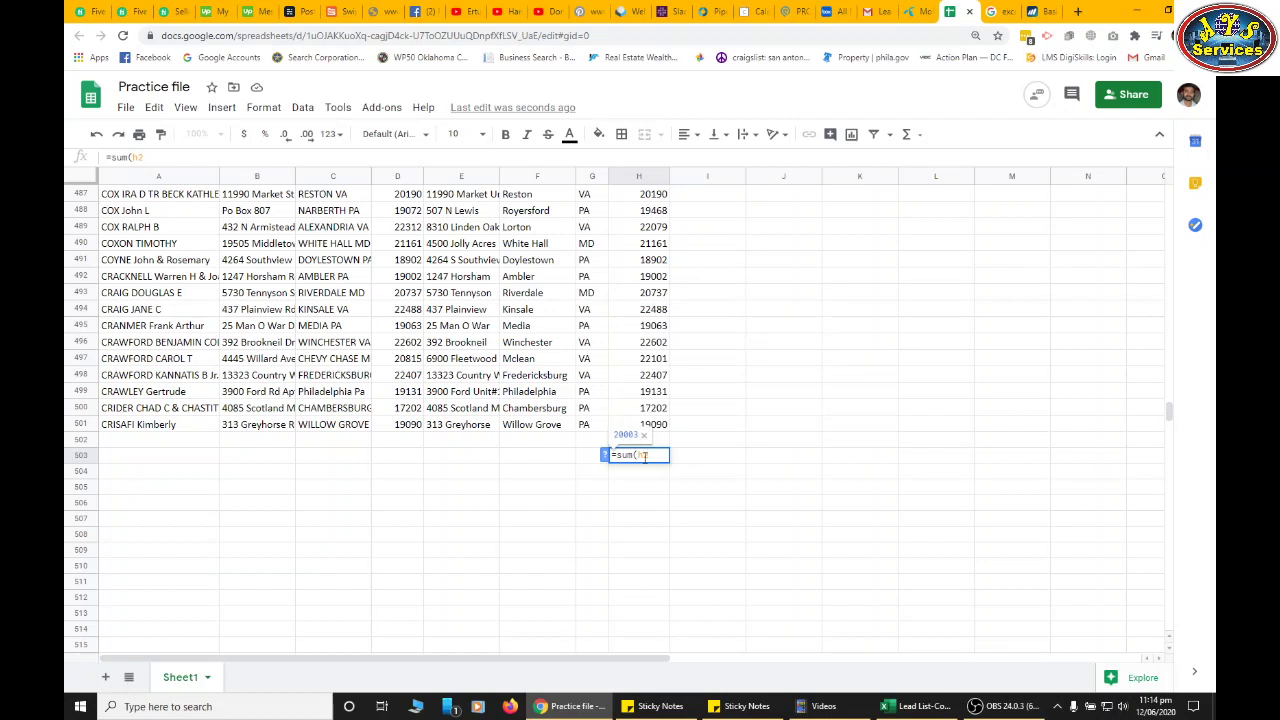
pyautogui.write(':')
pyautogui.write('h')
pyautogui.write('501')
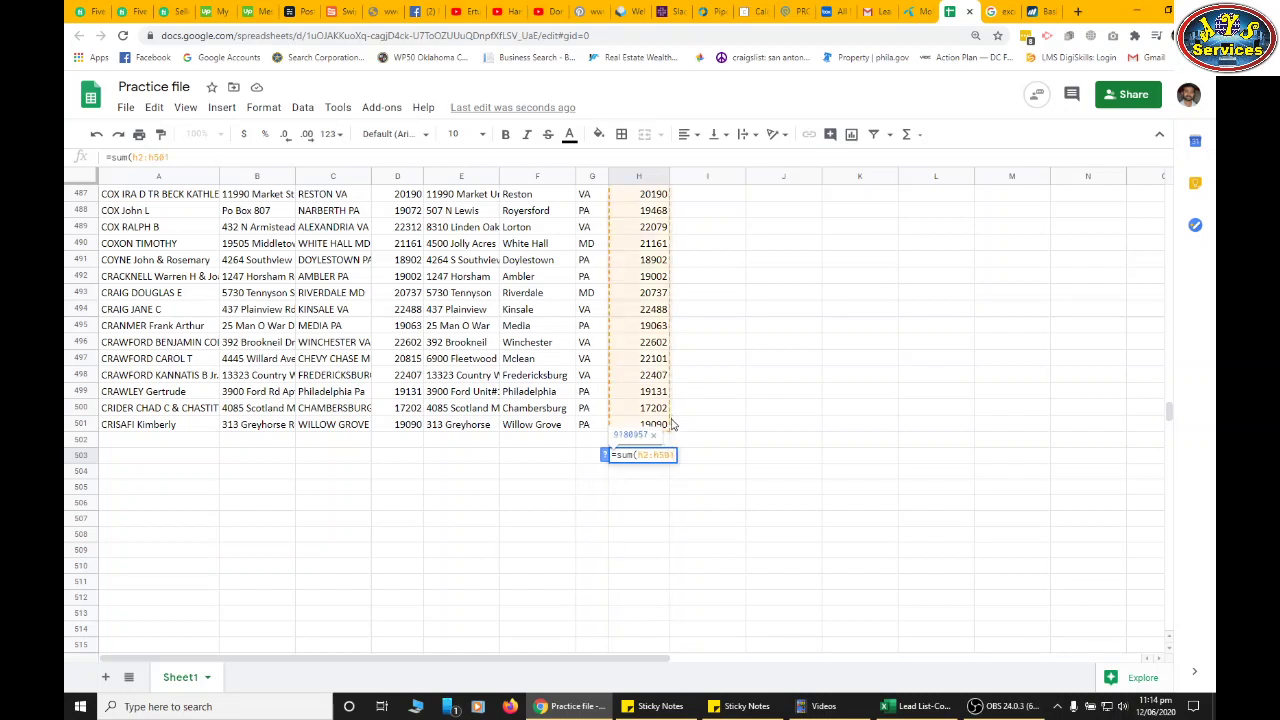
pyautogui.write(')')
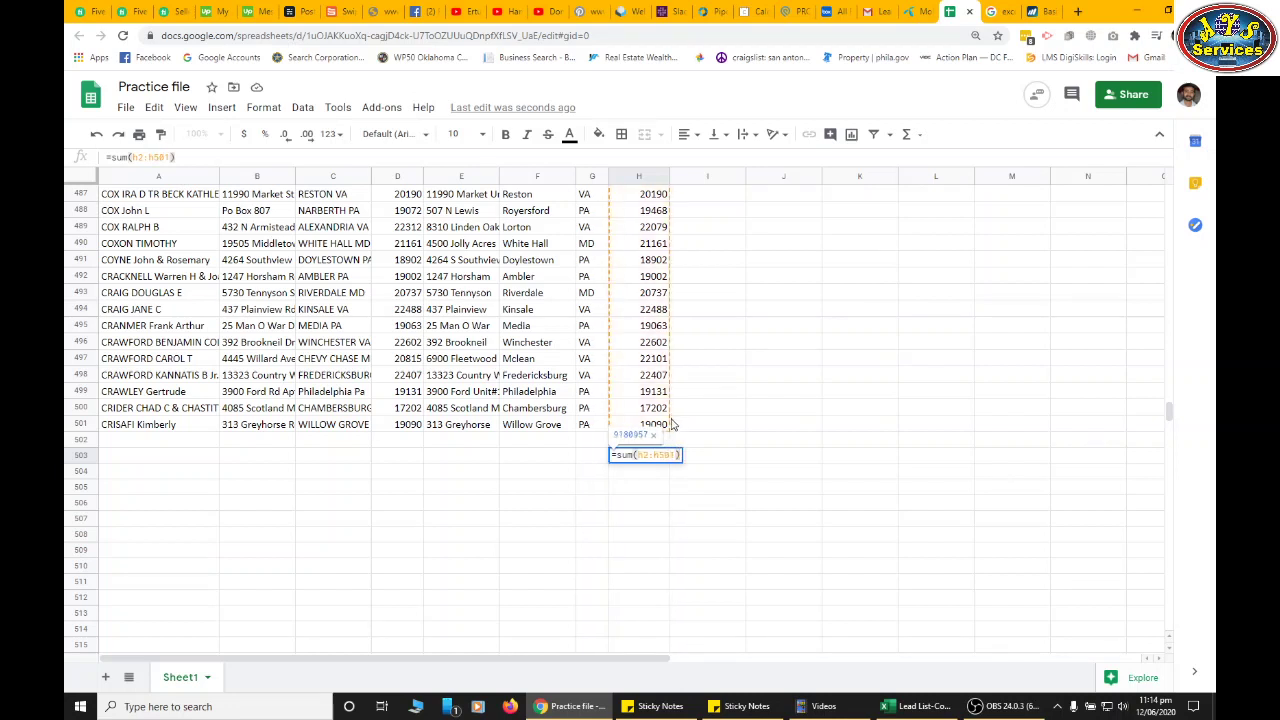
pyautogui.press('Return')
pyautogui.click(622, 460)
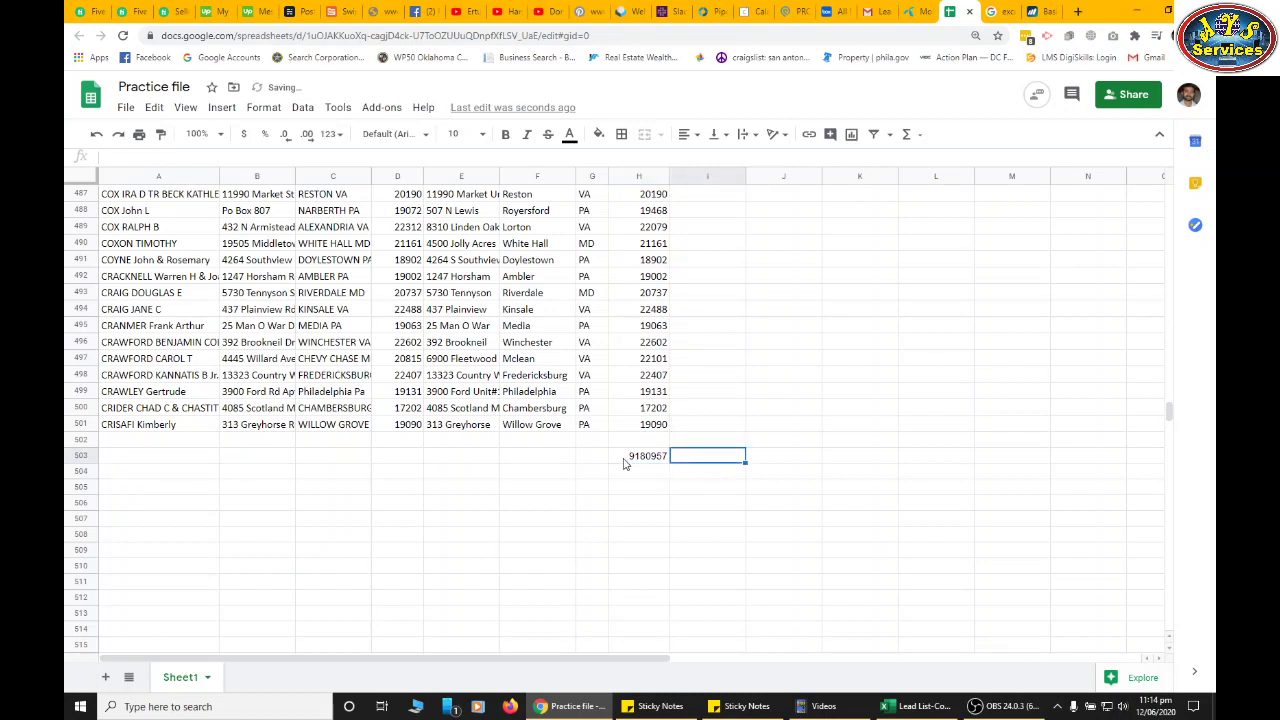
# Move the total from H503 to H505 and fill 19090 down into H502 and H503
pyautogui.scroll(1, 626, 460)
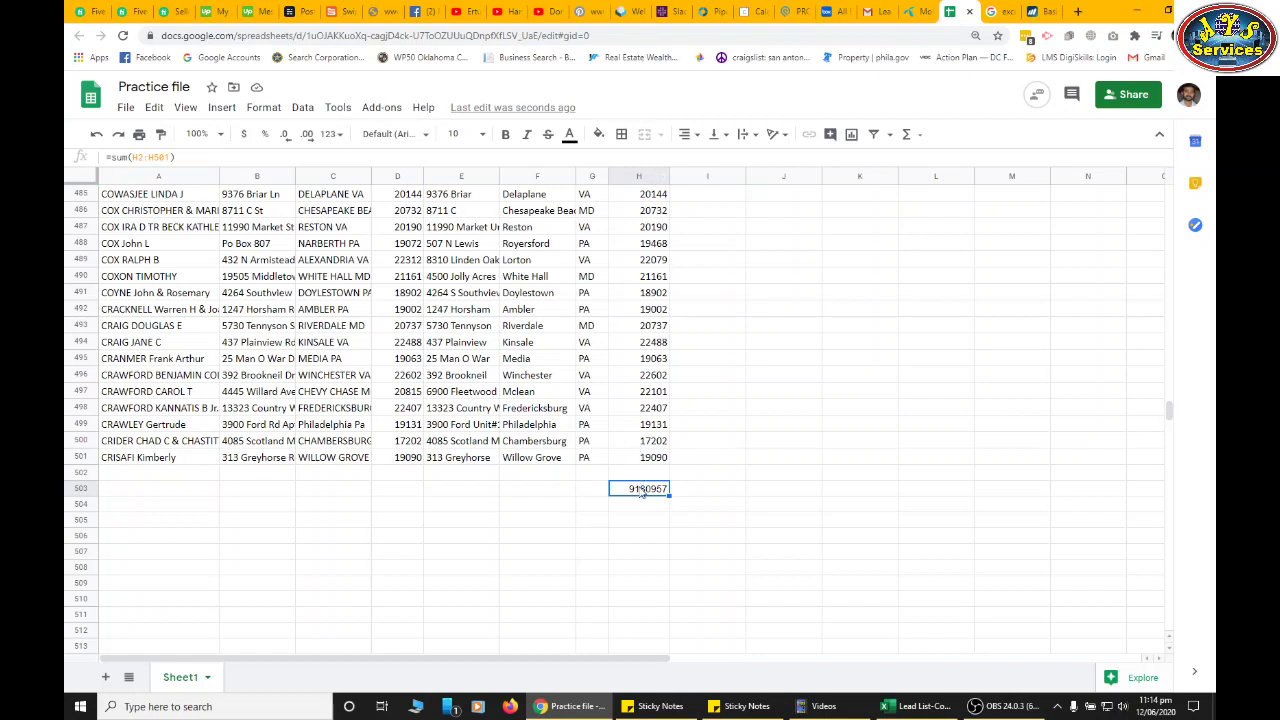
pyautogui.moveTo(642, 490); pyautogui.dragTo(645, 521)
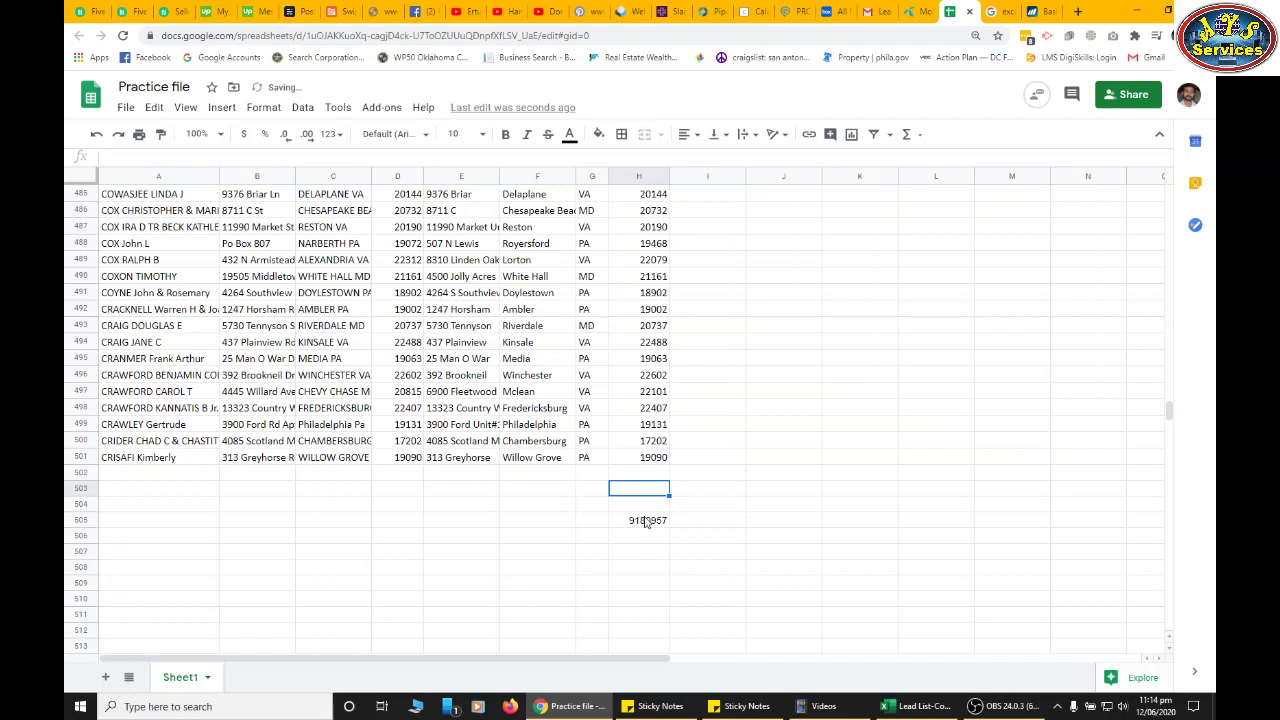
pyautogui.doubleClick(645, 519)
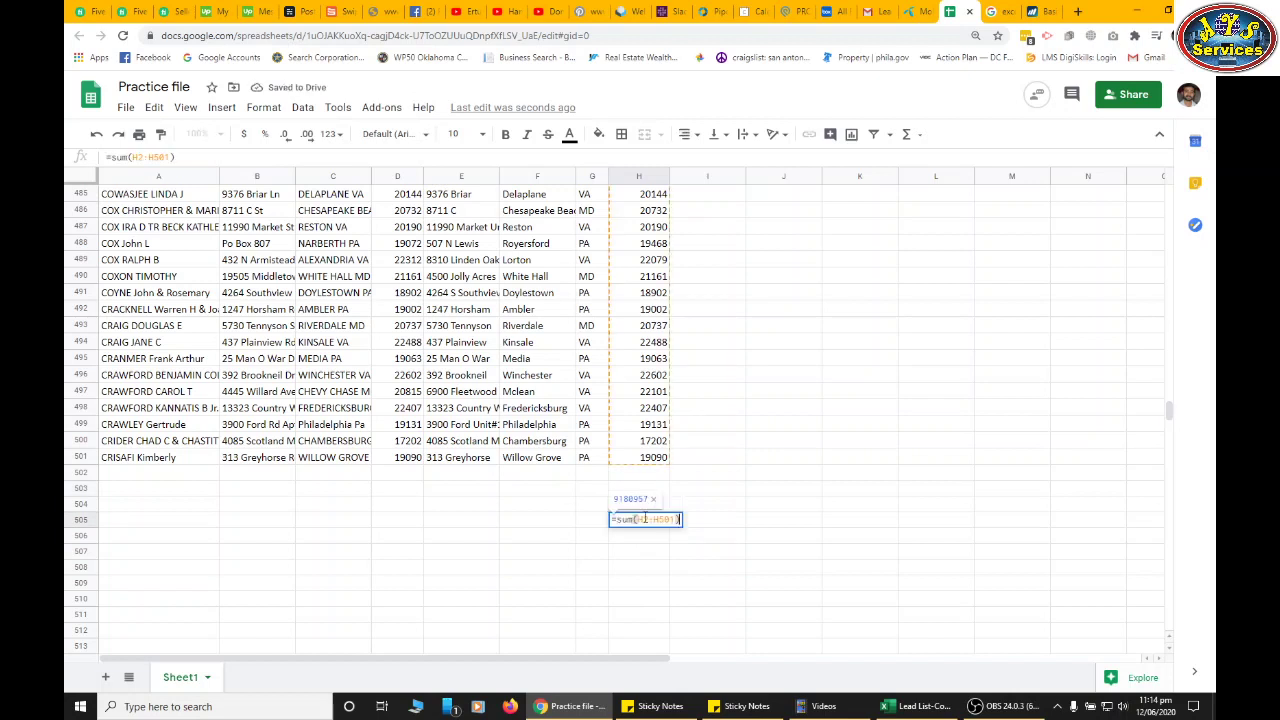
pyautogui.click(654, 461)
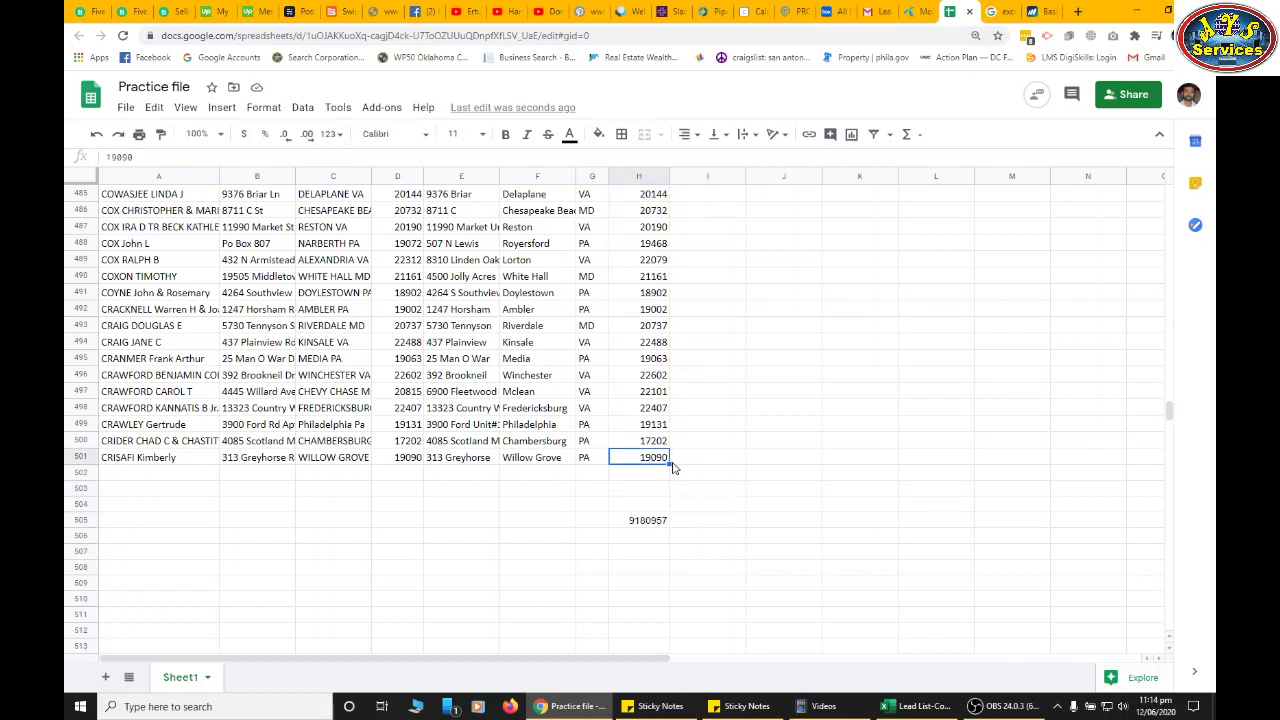
pyautogui.moveTo(669, 463); pyautogui.dragTo(669, 492)
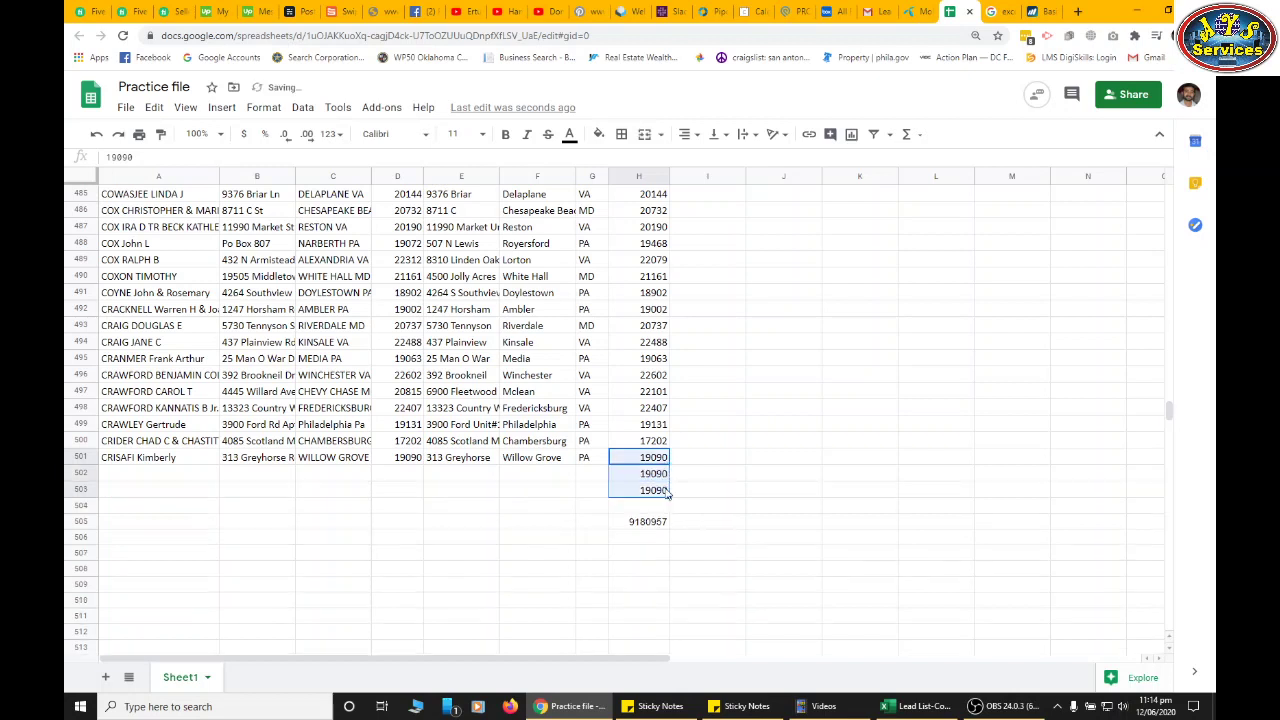
pyautogui.click(650, 481)
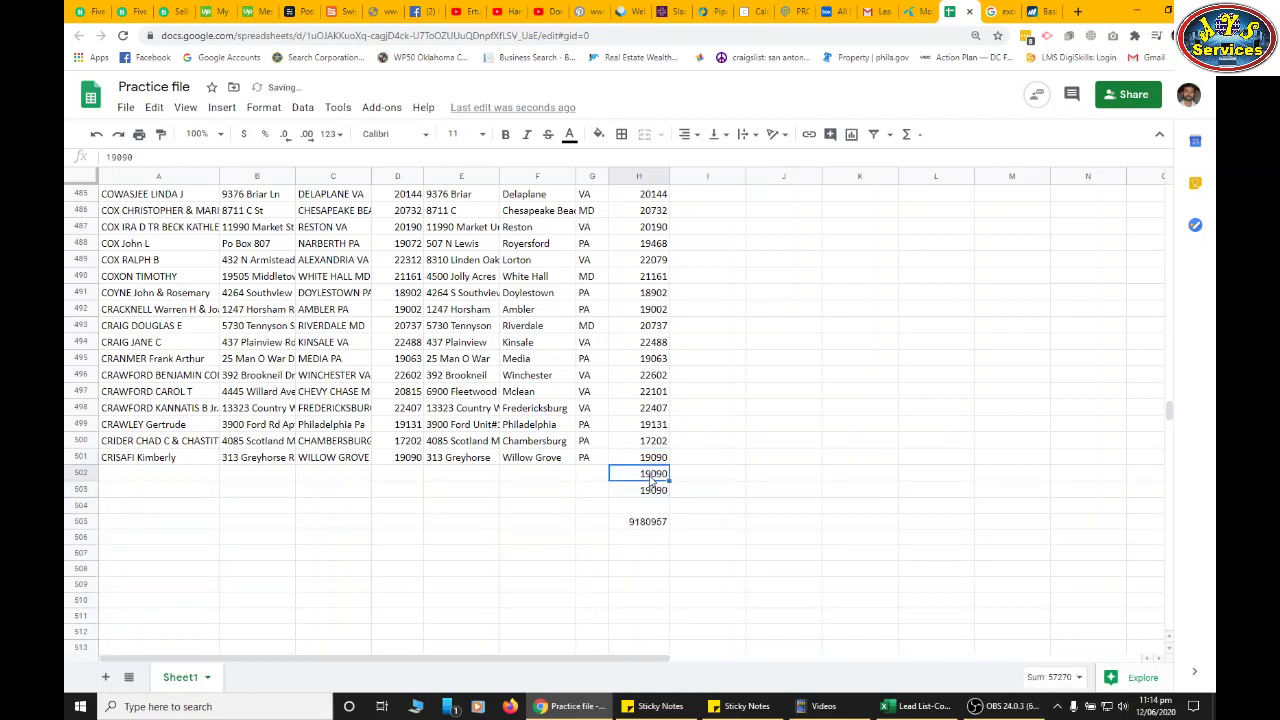
# Extend the H505 SUM range to H2:H503 so it totals 9219137
pyautogui.click(647, 521)
pyautogui.doubleClick(647, 521)
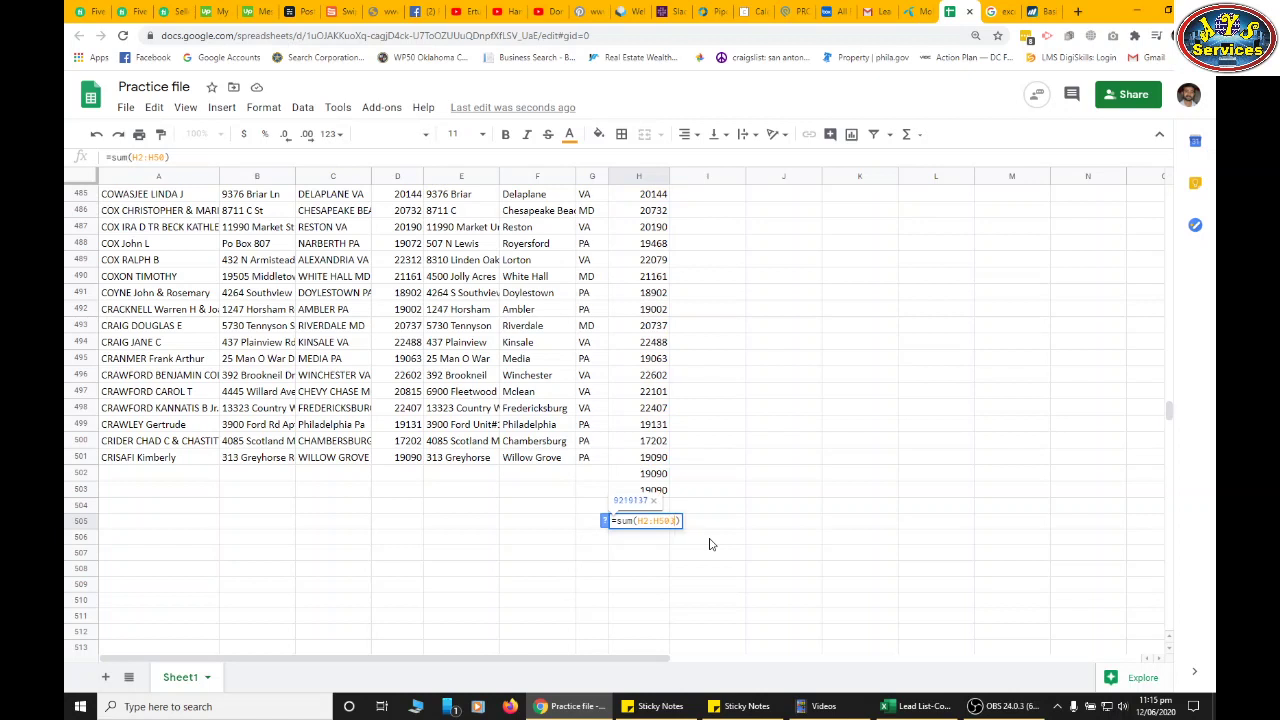
pyautogui.press('Return')
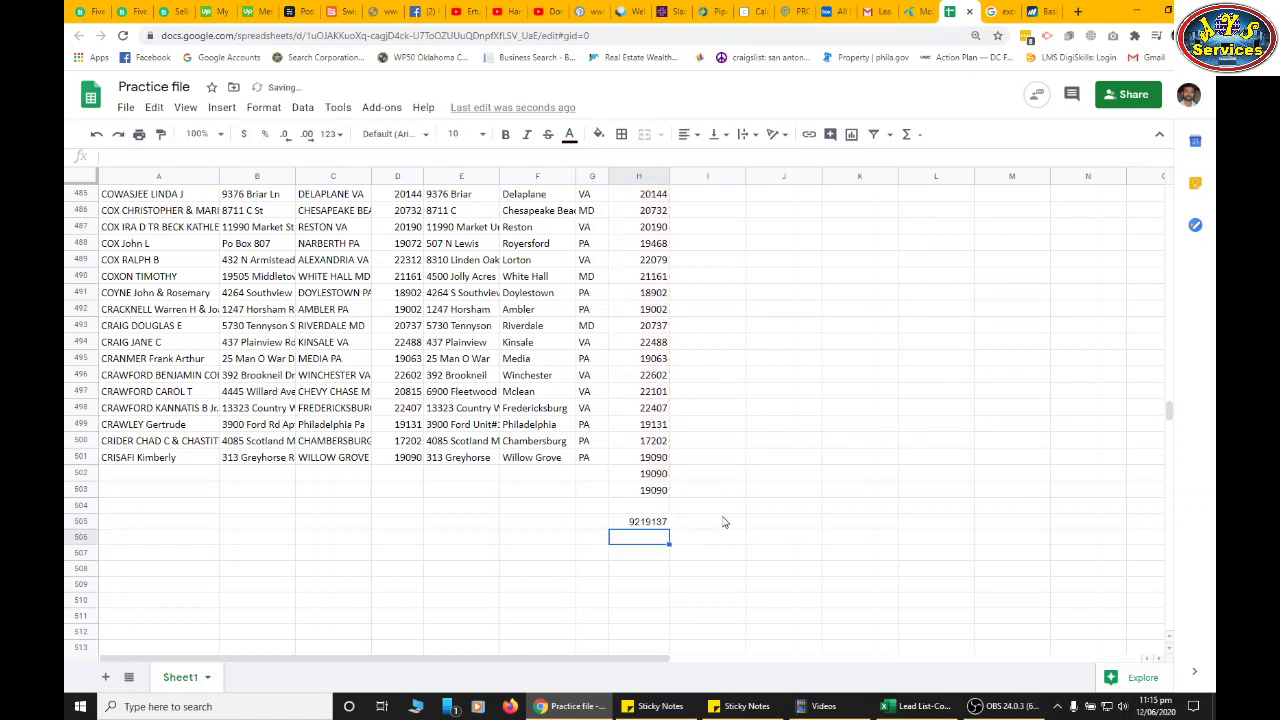
pyautogui.click(716, 523)
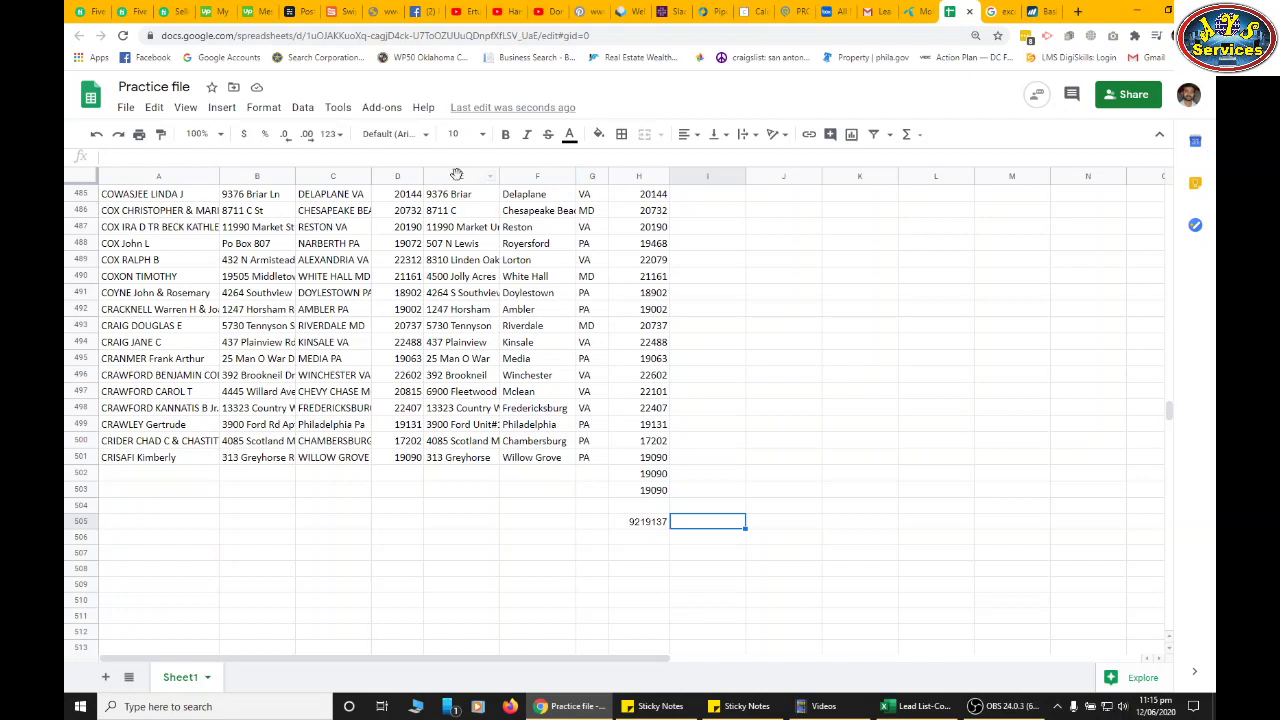
# Select column E and then rows 489, 492, 494 and 499 near the data's end
pyautogui.click(462, 177)
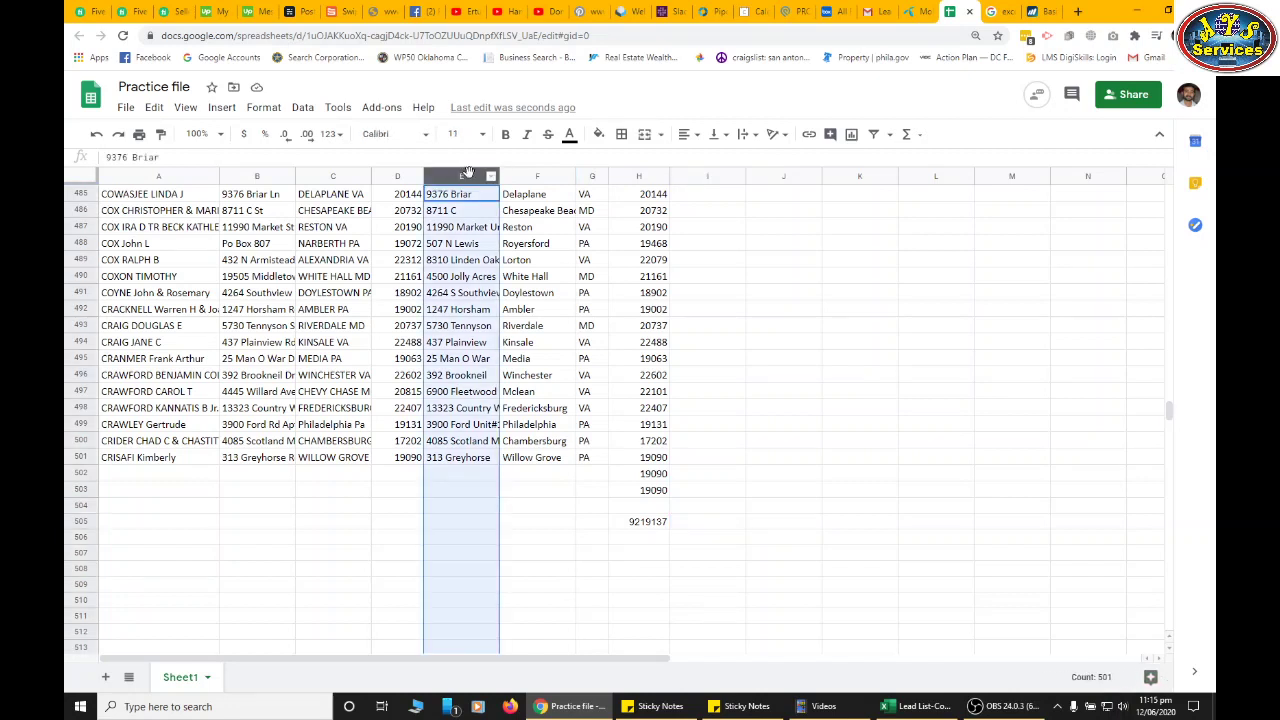
pyautogui.click(86, 259)
pyautogui.click(80, 309)
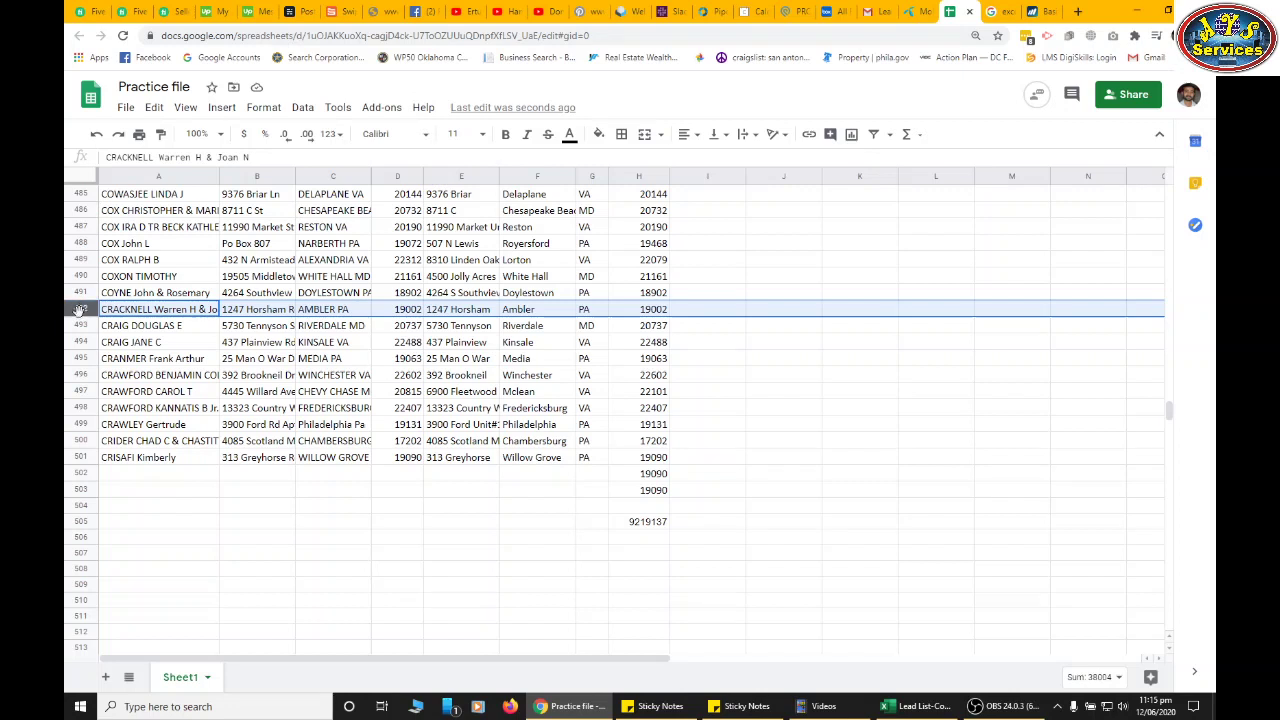
pyautogui.click(84, 346)
pyautogui.click(82, 375)
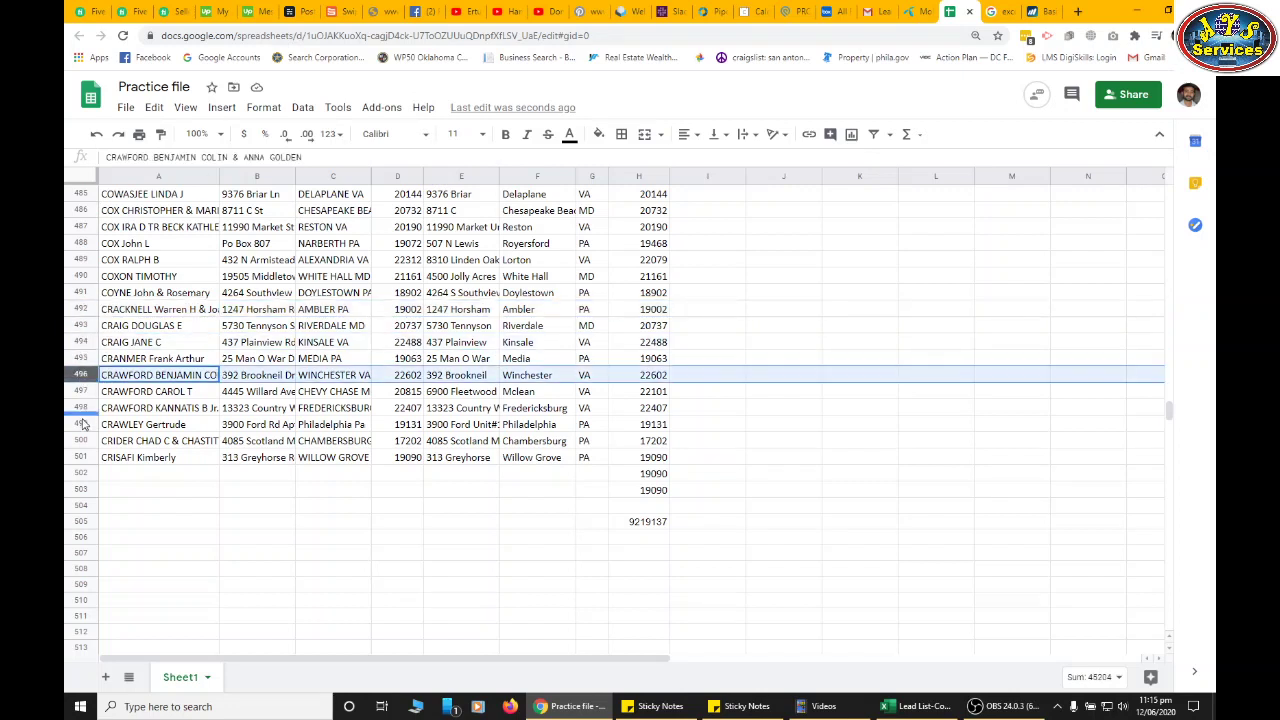
pyautogui.click(80, 424)
# Add a blank Sheet2 to the workbook and return to Sheet1
pyautogui.click(106, 680)
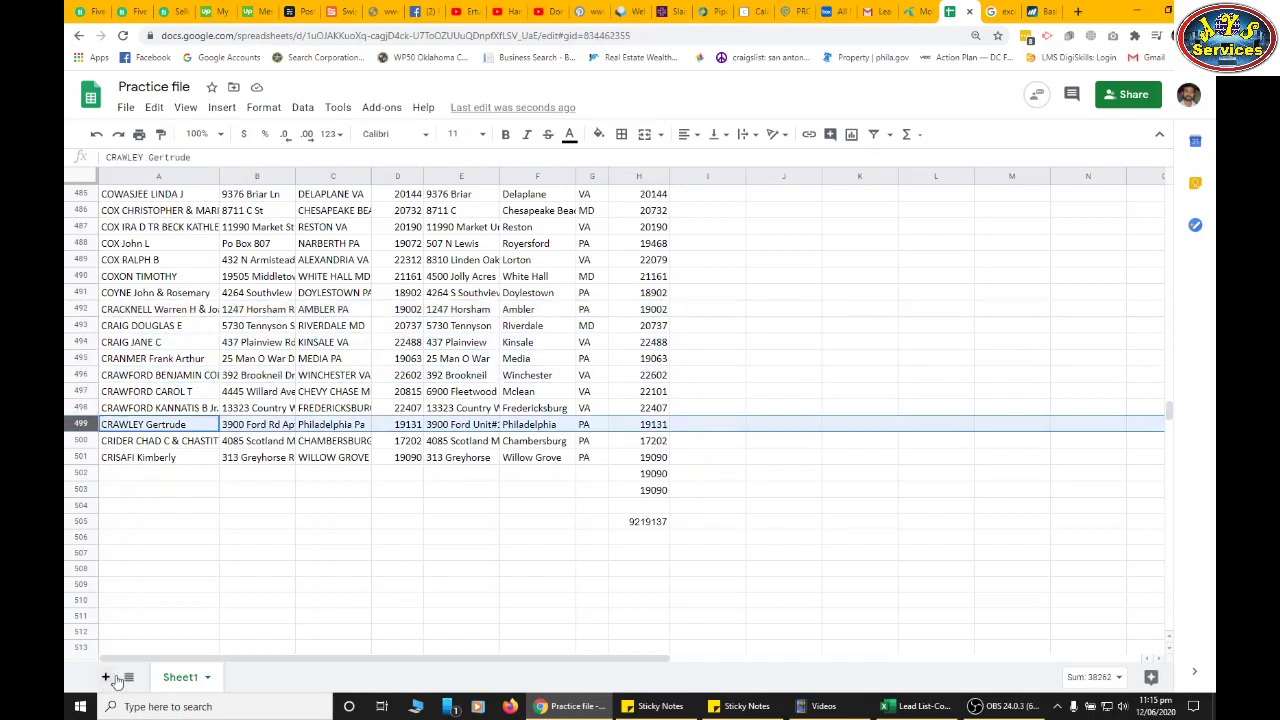
pyautogui.click(404, 537)
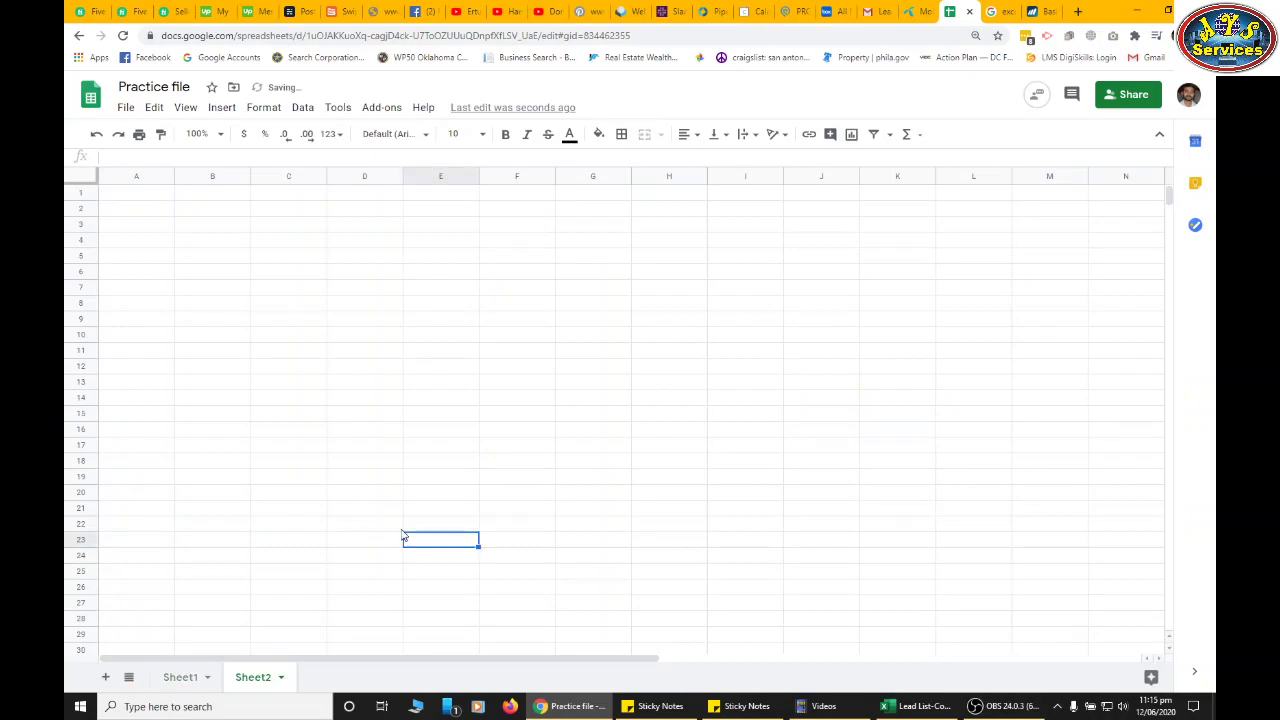
pyautogui.click(163, 679)
pyautogui.click(592, 490)
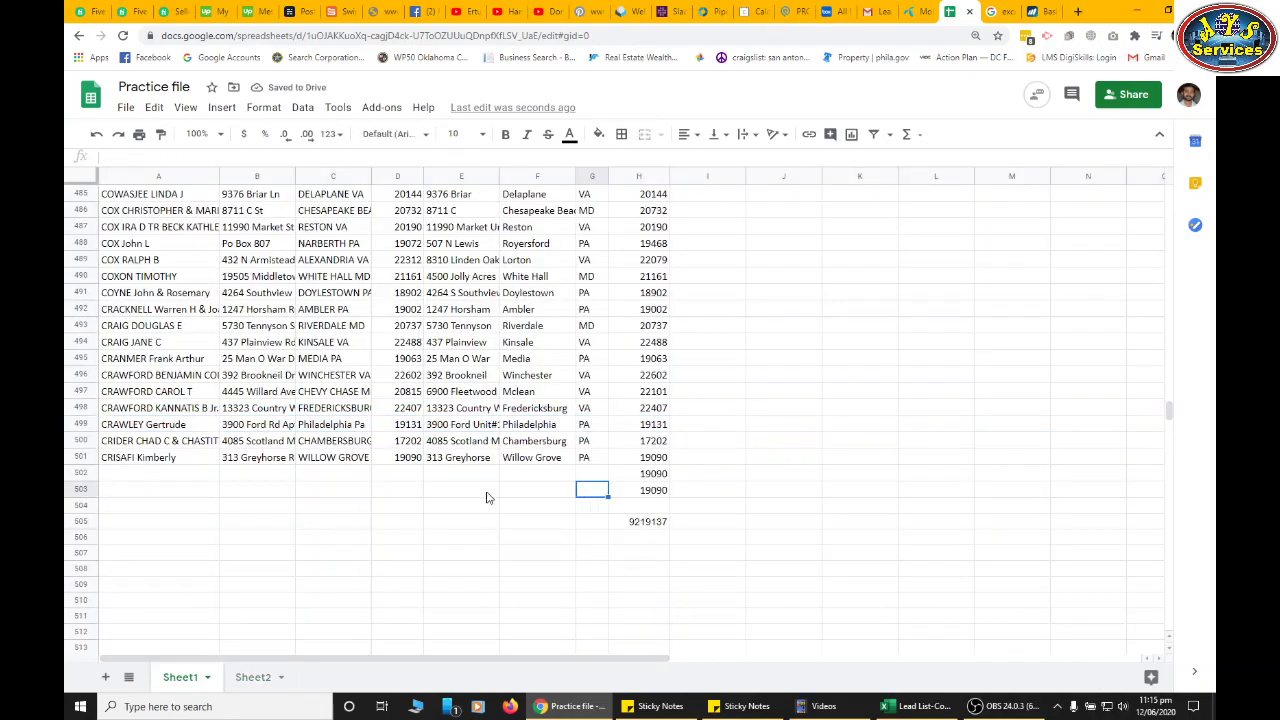
# Undo the AVERAGE in J19 and the SUM in J17, leaving both cells empty
pyautogui.scroll(3, 487, 497)
pyautogui.scroll(3, 488, 496)
pyautogui.scroll(3, 489, 496)
pyautogui.scroll(3, 490, 495)
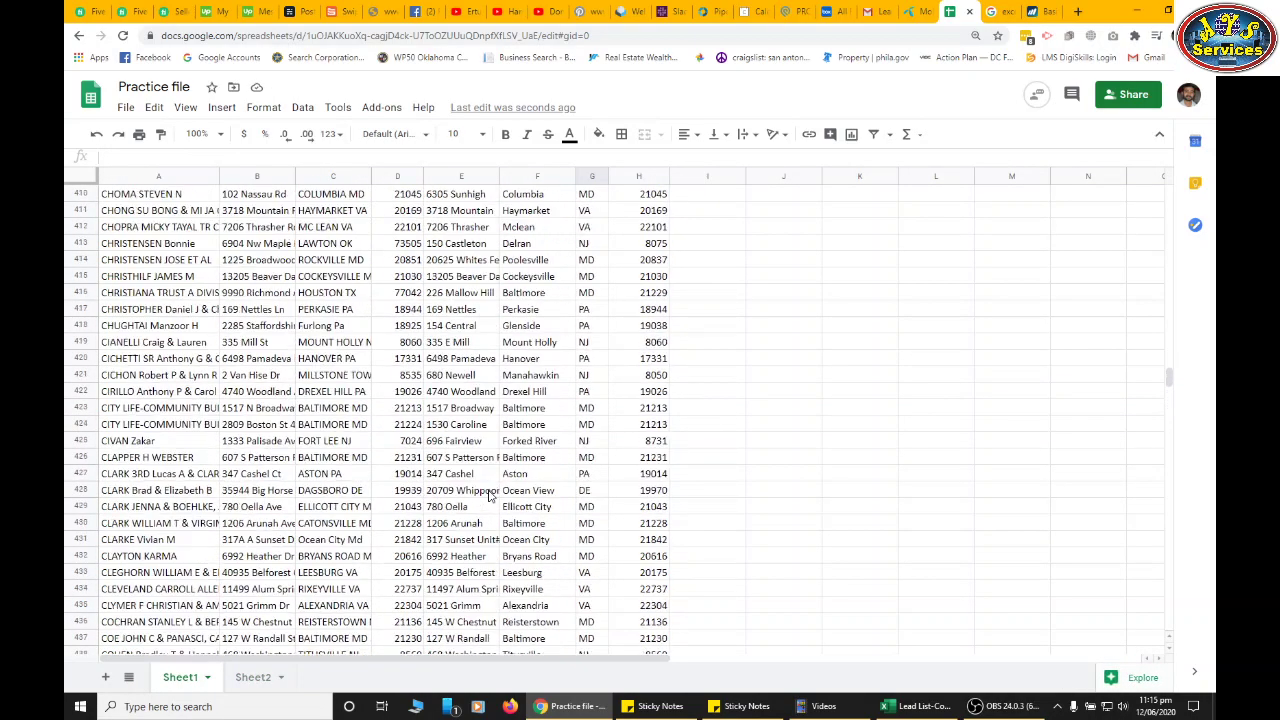
pyautogui.scroll(4, 490, 495)
pyautogui.scroll(4, 490, 495)
pyautogui.scroll(4, 490, 495)
pyautogui.scroll(4, 490, 495)
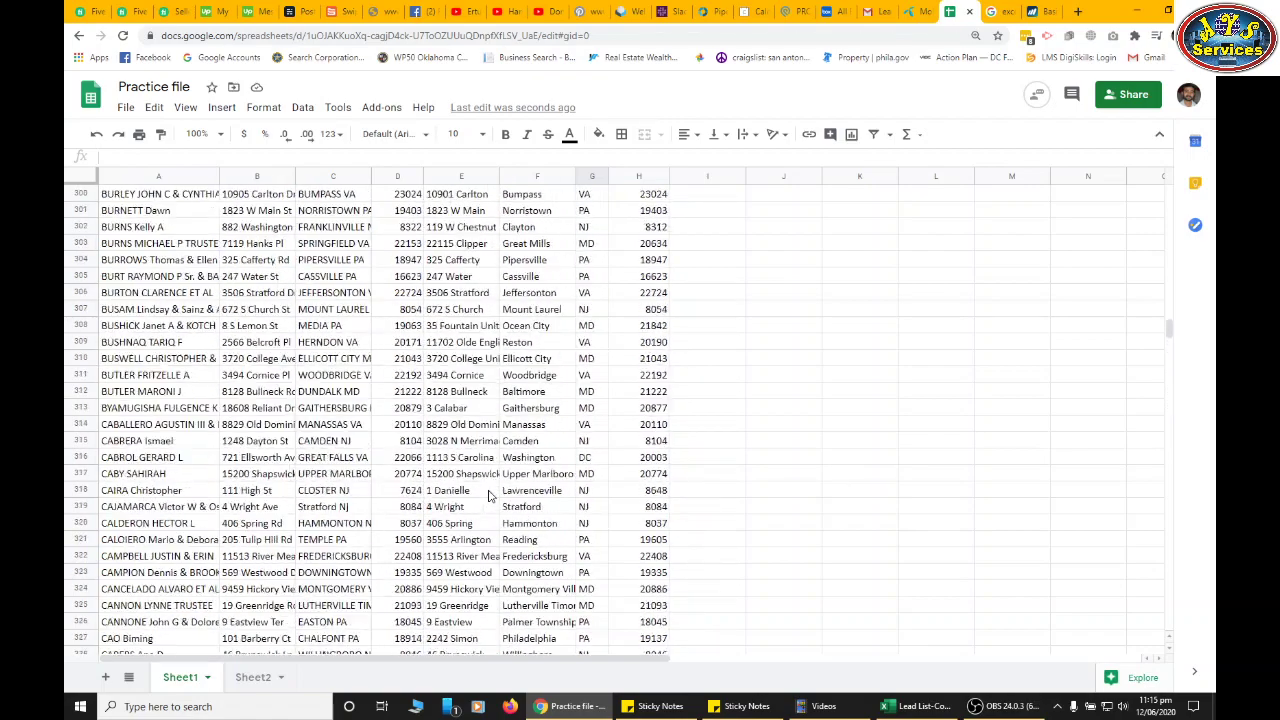
pyautogui.scroll(4, 490, 495)
pyautogui.click(805, 492)
pyautogui.hotkey('ctrl', 'Up')
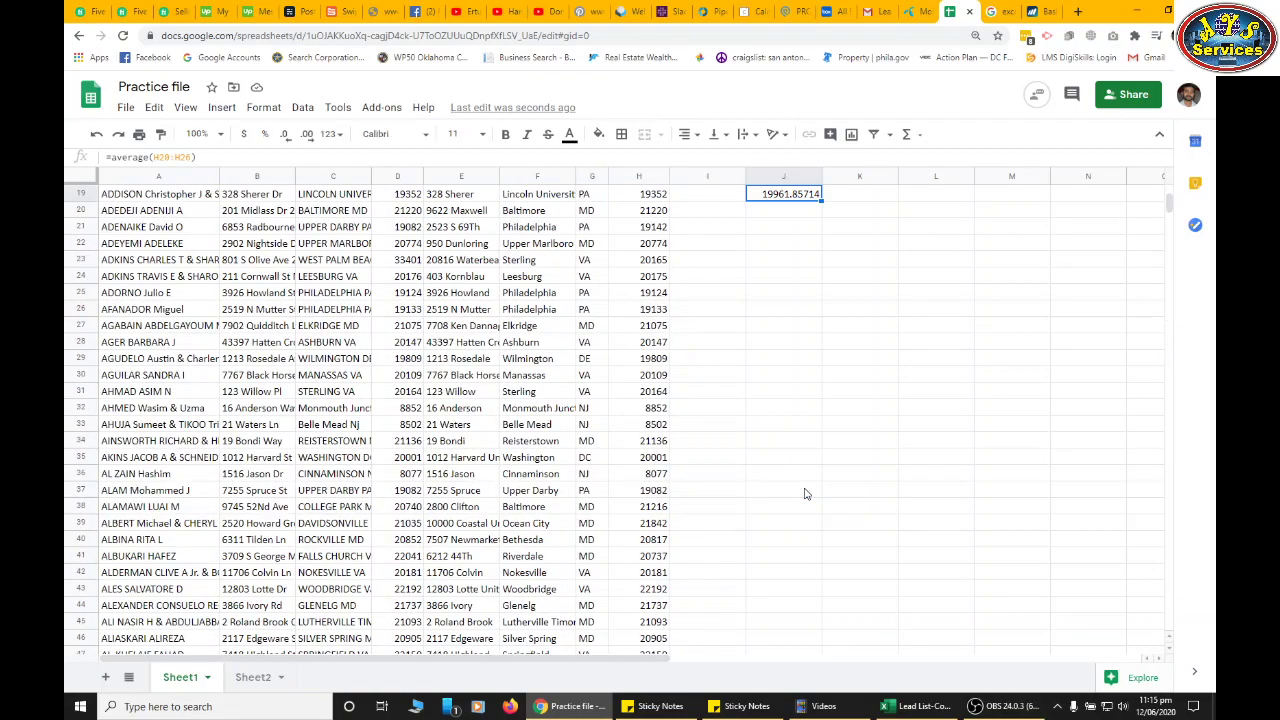
pyautogui.hotkey('ctrl', 'z')
pyautogui.hotkey('ctrl', 'z')
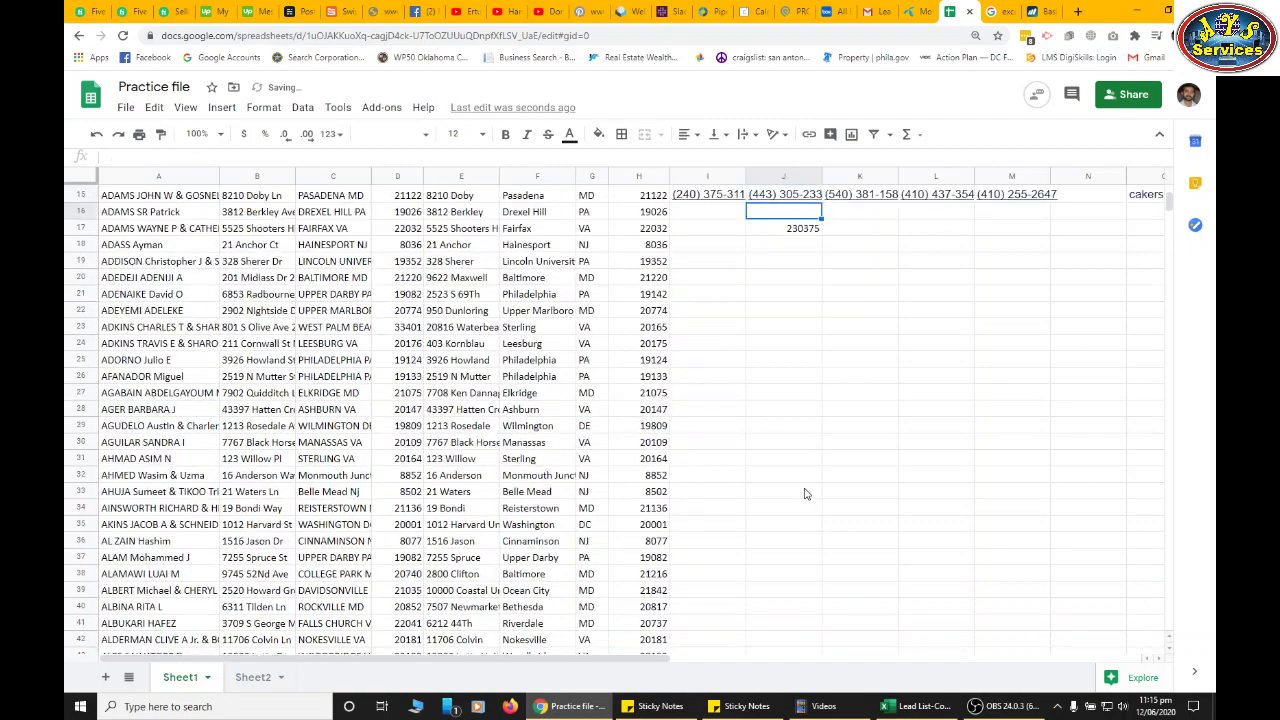
pyautogui.hotkey('ctrl', 'z')
pyautogui.hotkey('ctrl', 'z')
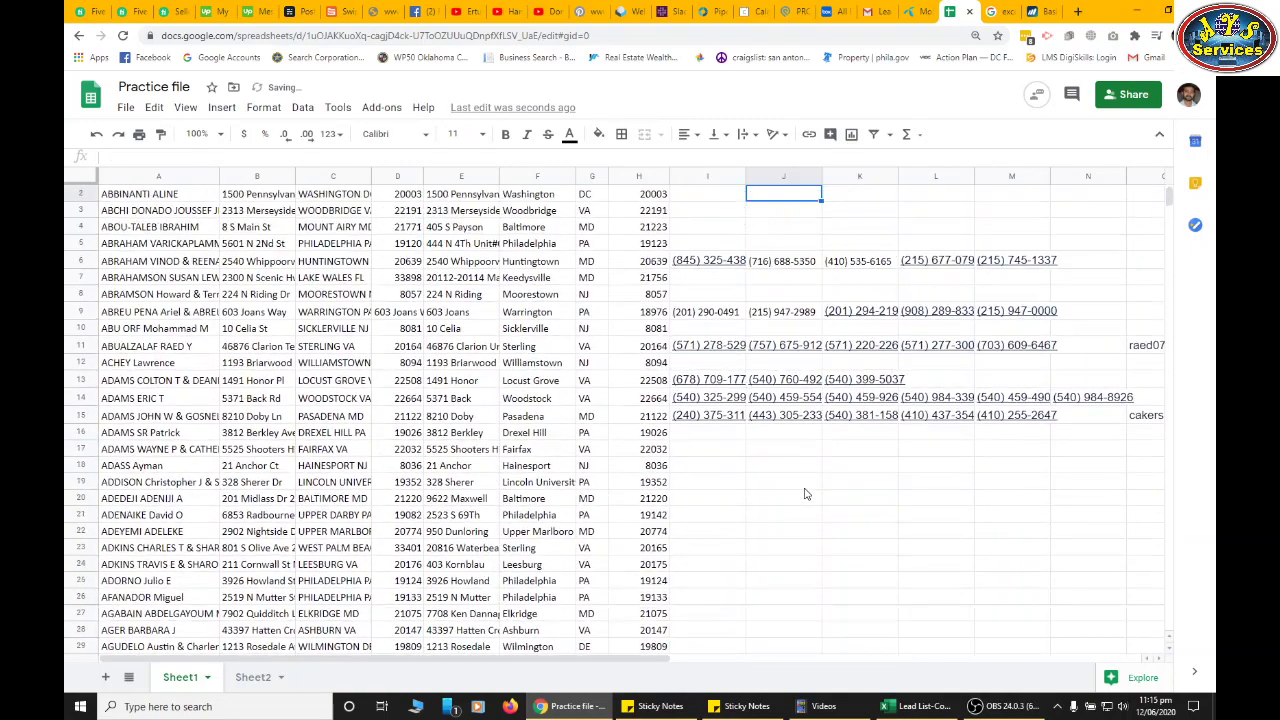
pyautogui.hotkey('ctrl', 'z')
pyautogui.hotkey('ctrl', 'z')
pyautogui.hotkey('ctrl', 'z')
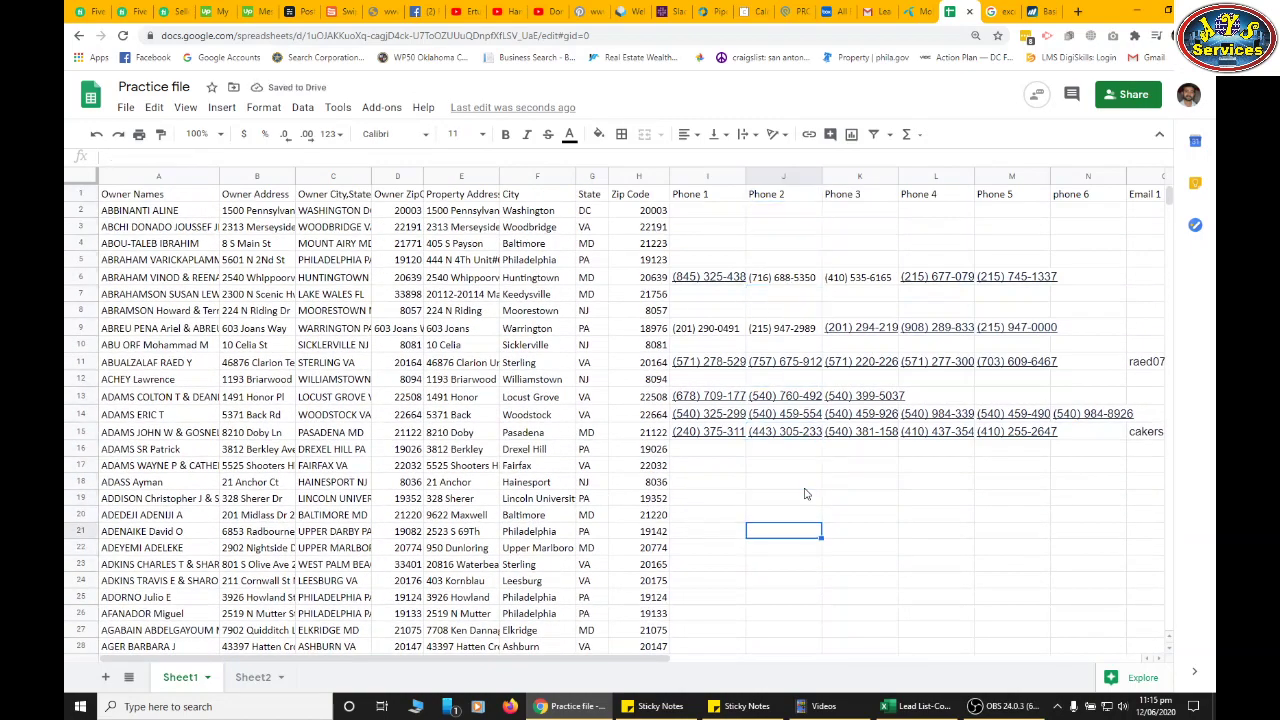
pyautogui.click(805, 488)
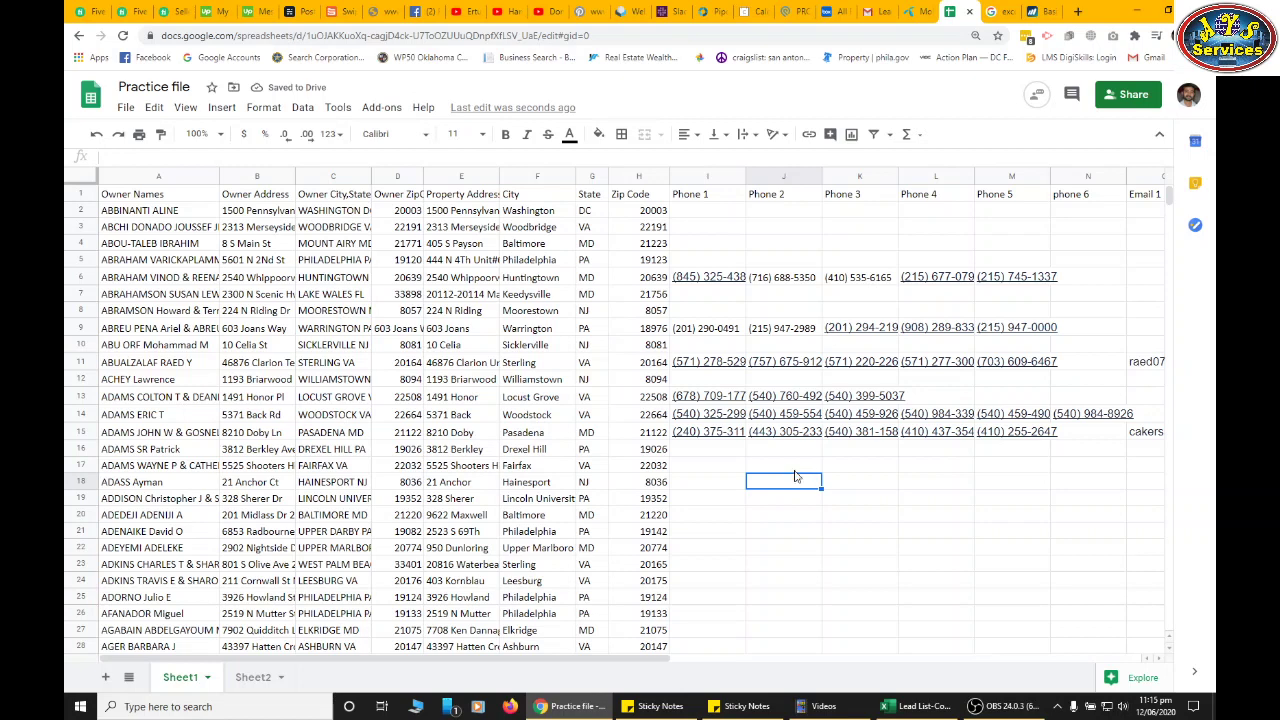